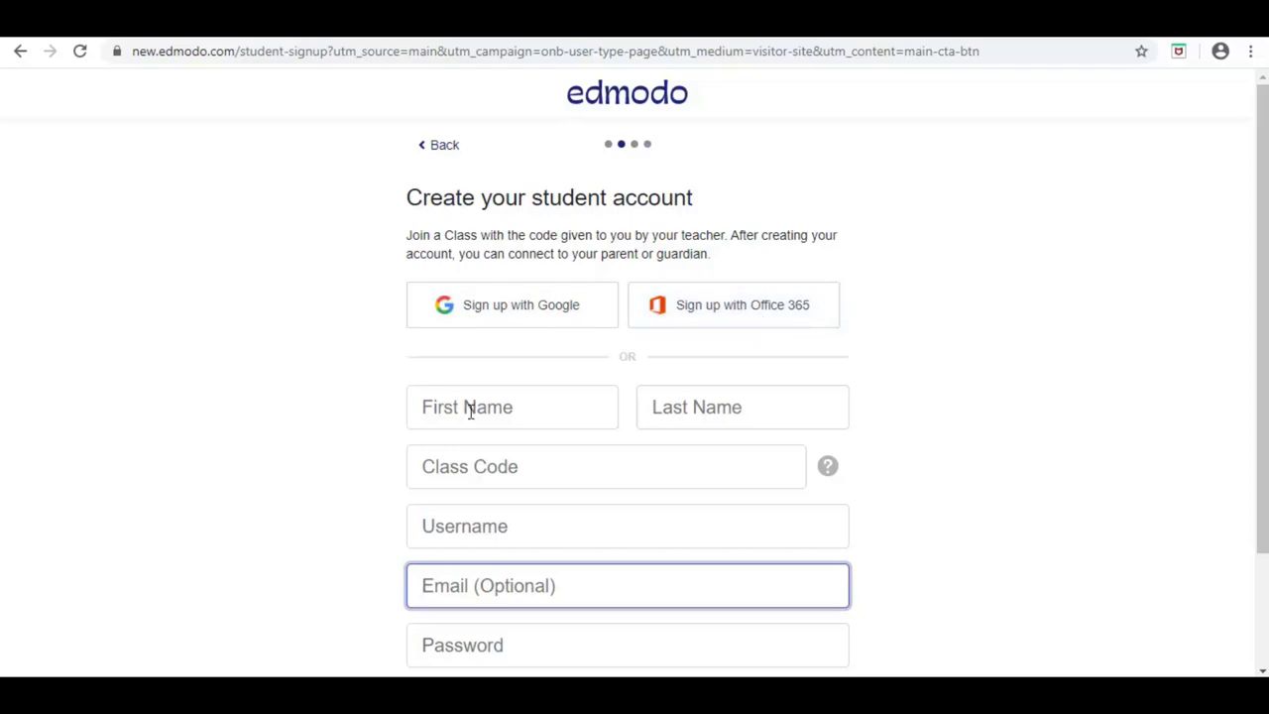
Scroll down the Edmodo student sign-up page to view the full registration form
scroll(468, 408, "down", 1)
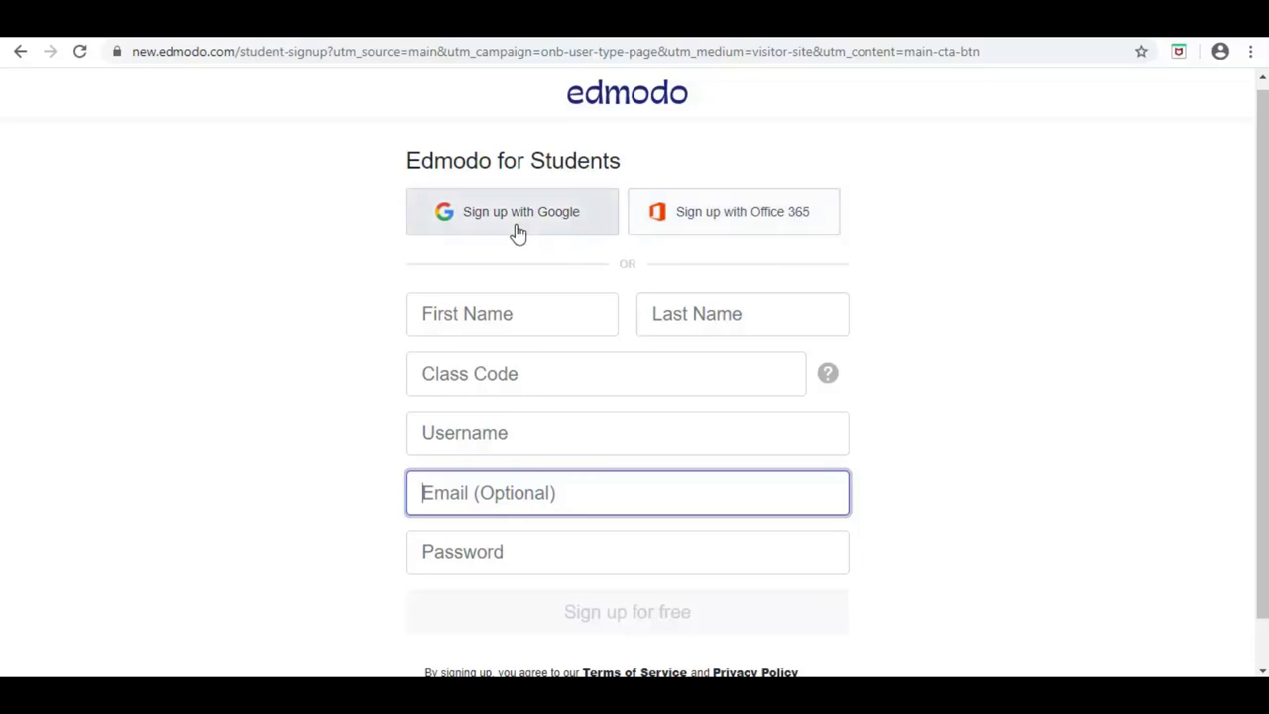
Type the student's first name and last name into the sign-up form, correcting typos
left_click(505, 315)
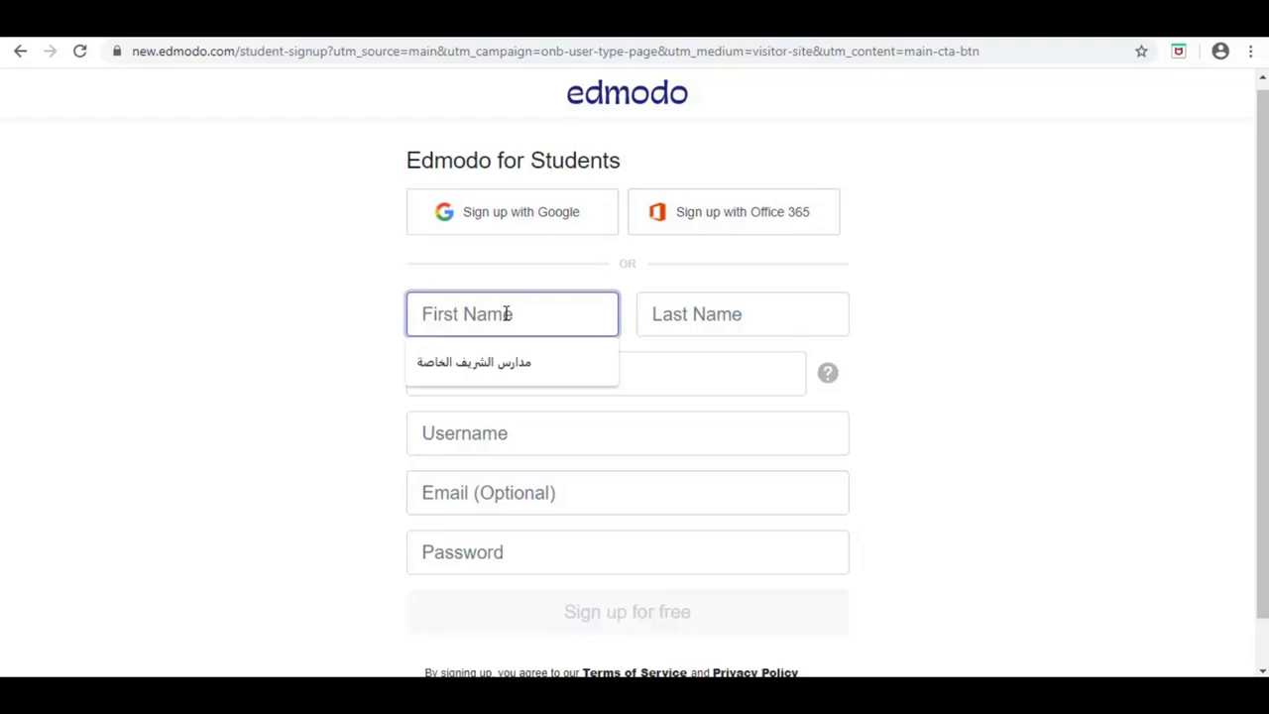
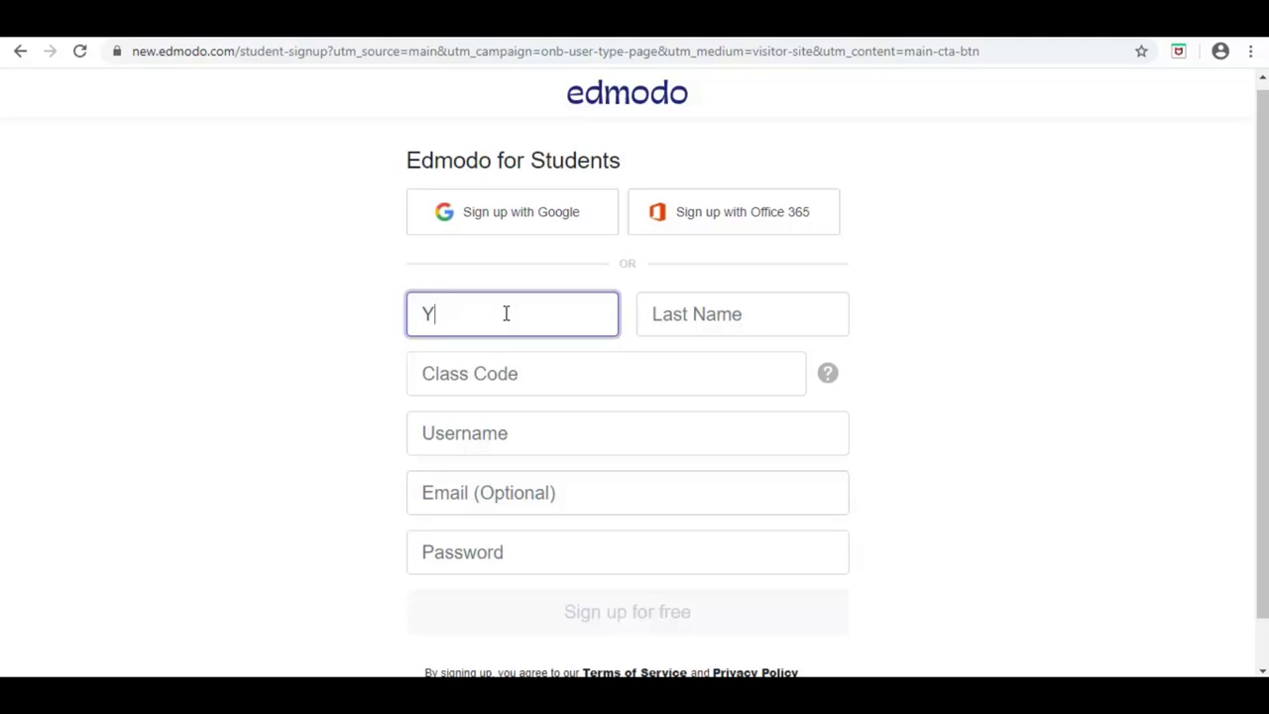
left_click(716, 310)
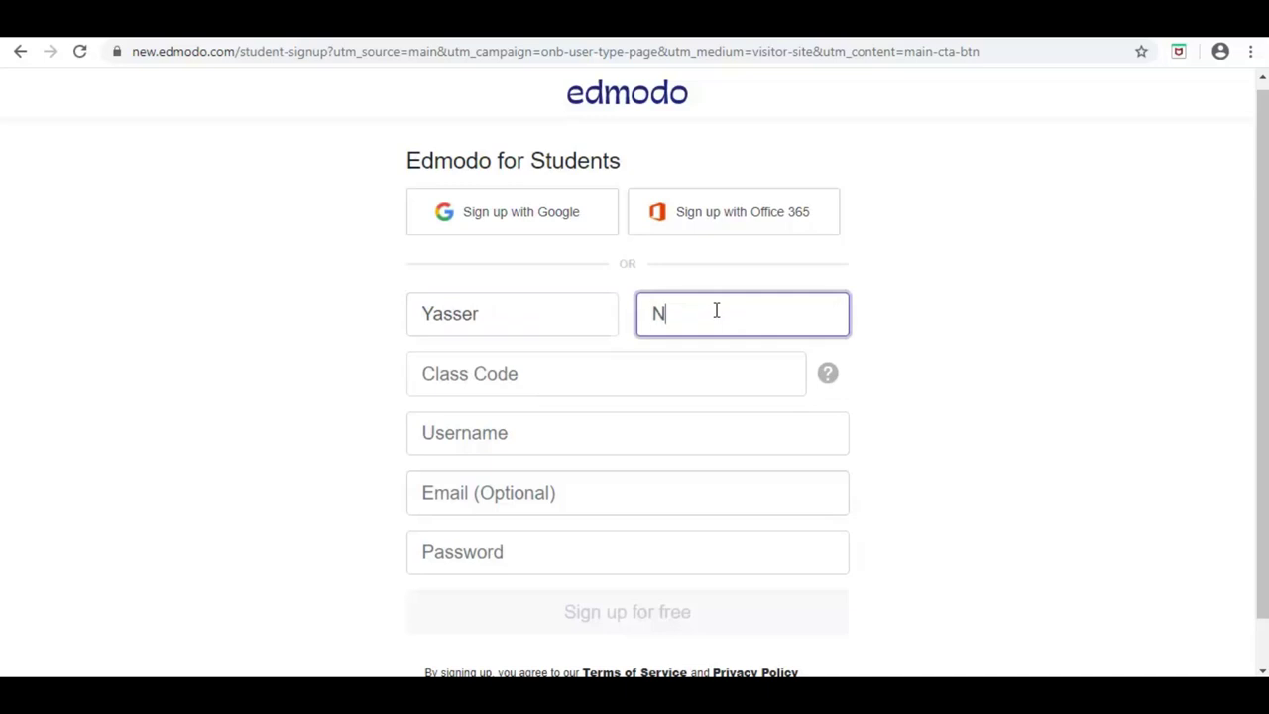
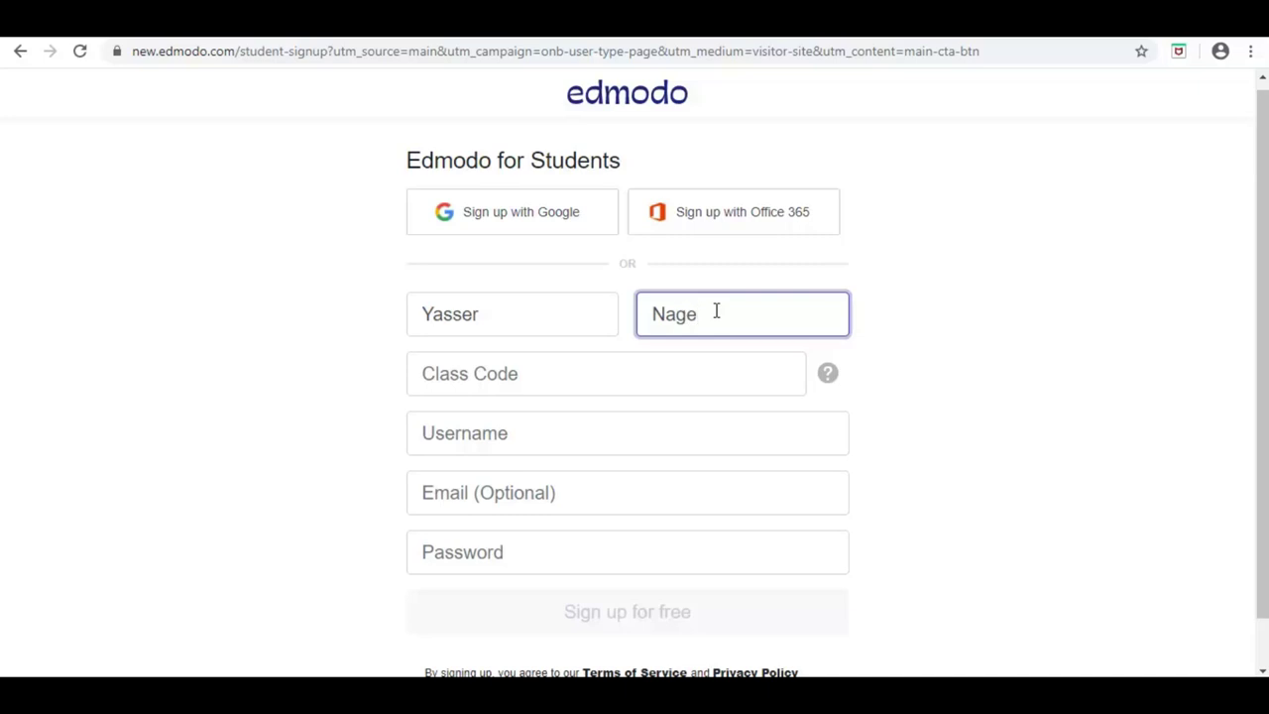
Enter the teacher's class code in the Class Code field, fixing its last character
left_click(511, 368)
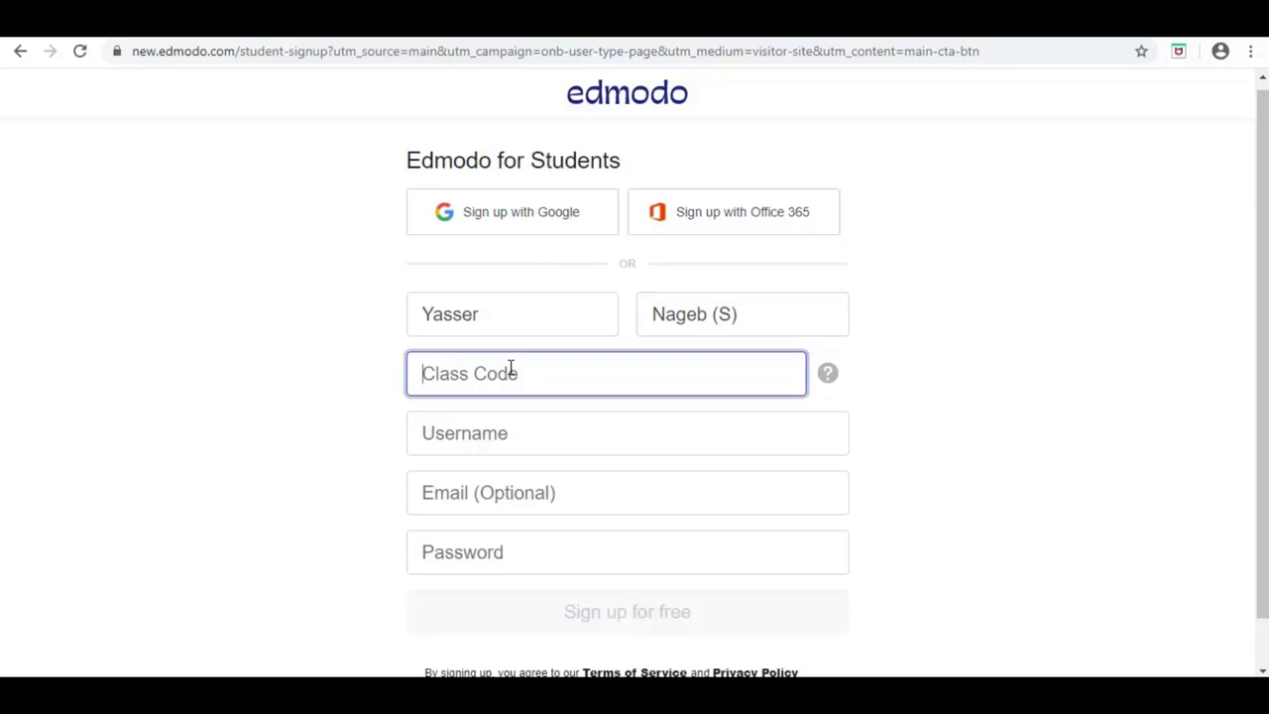
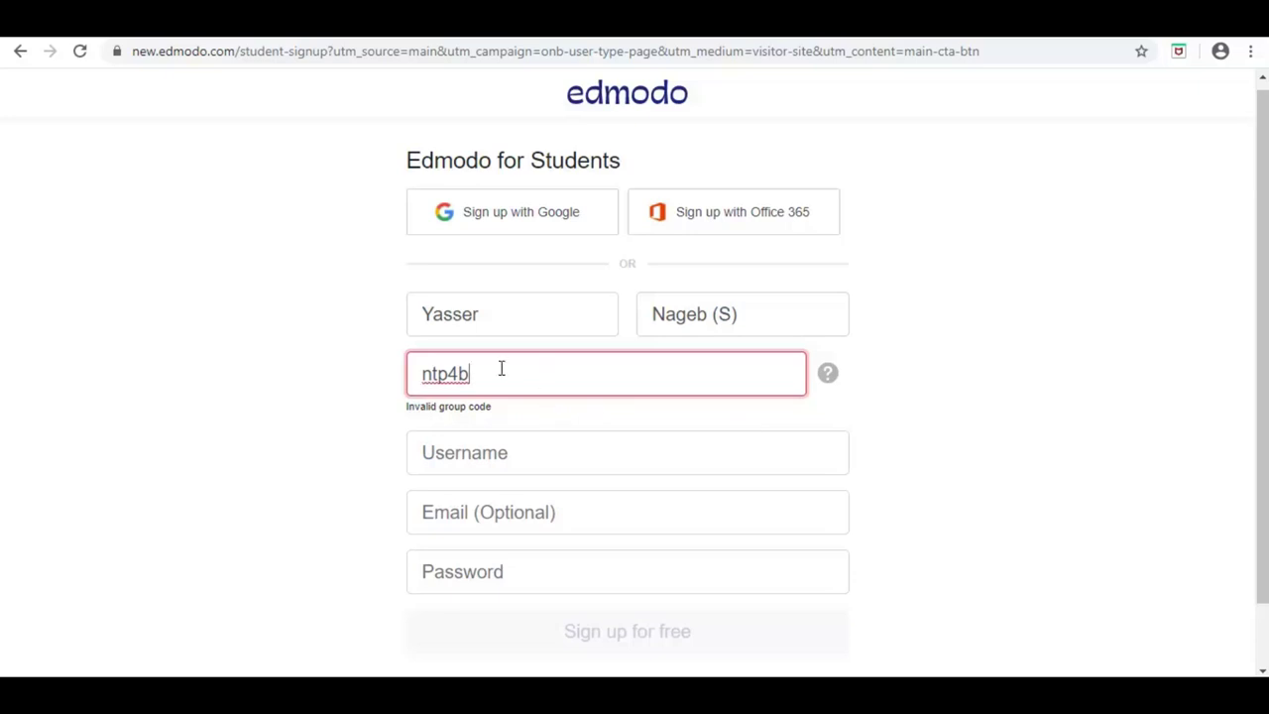
type("8")
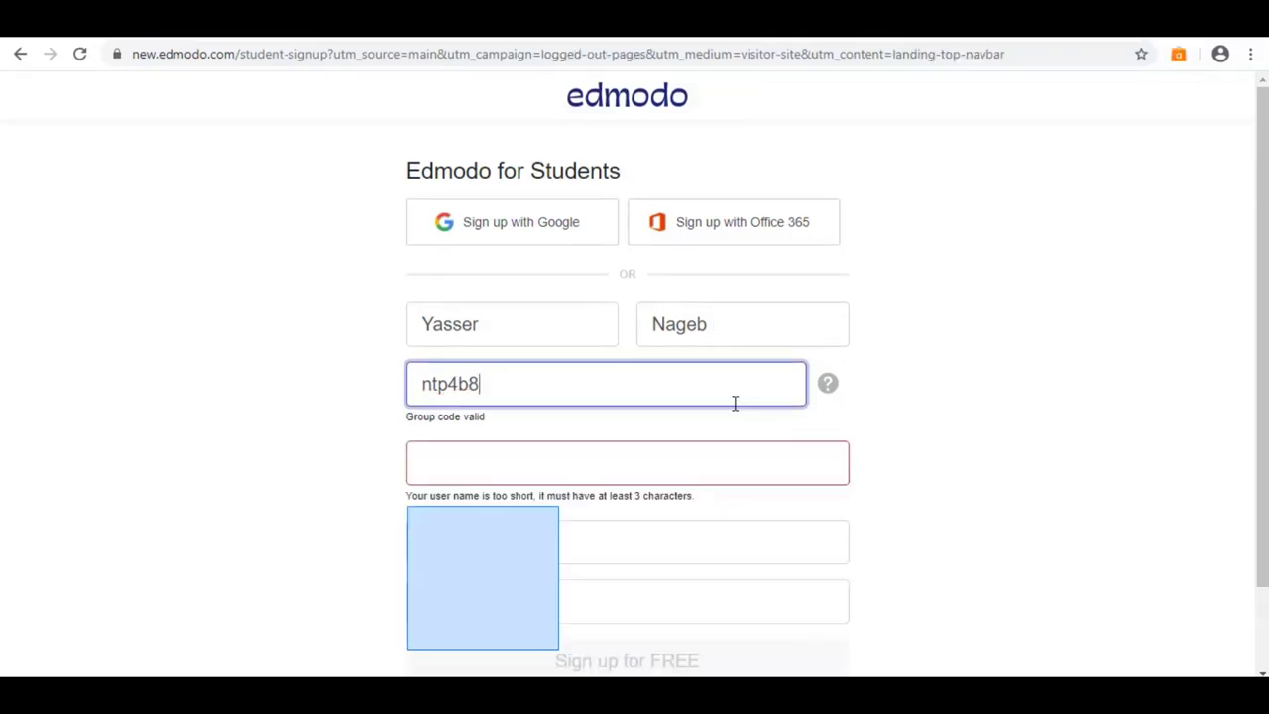
Enter a username in the Username field, appending extra digits to make it unique
left_click(597, 461)
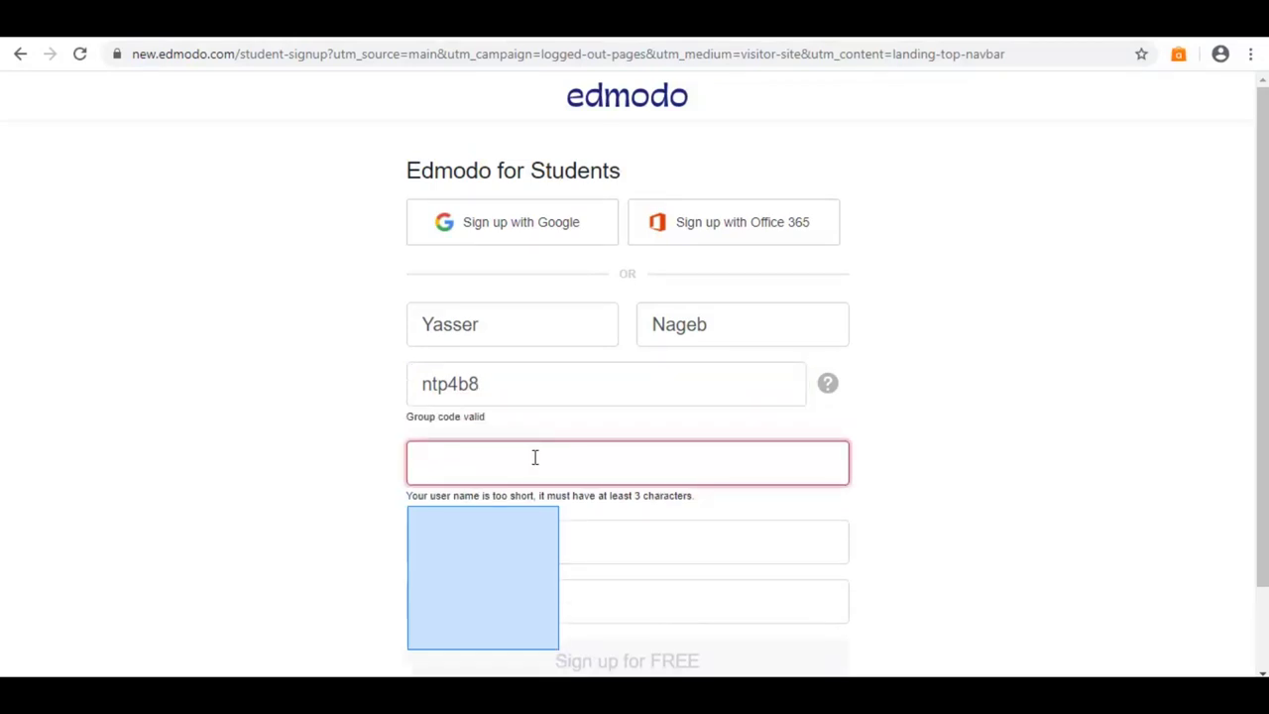
left_click(308, 477)
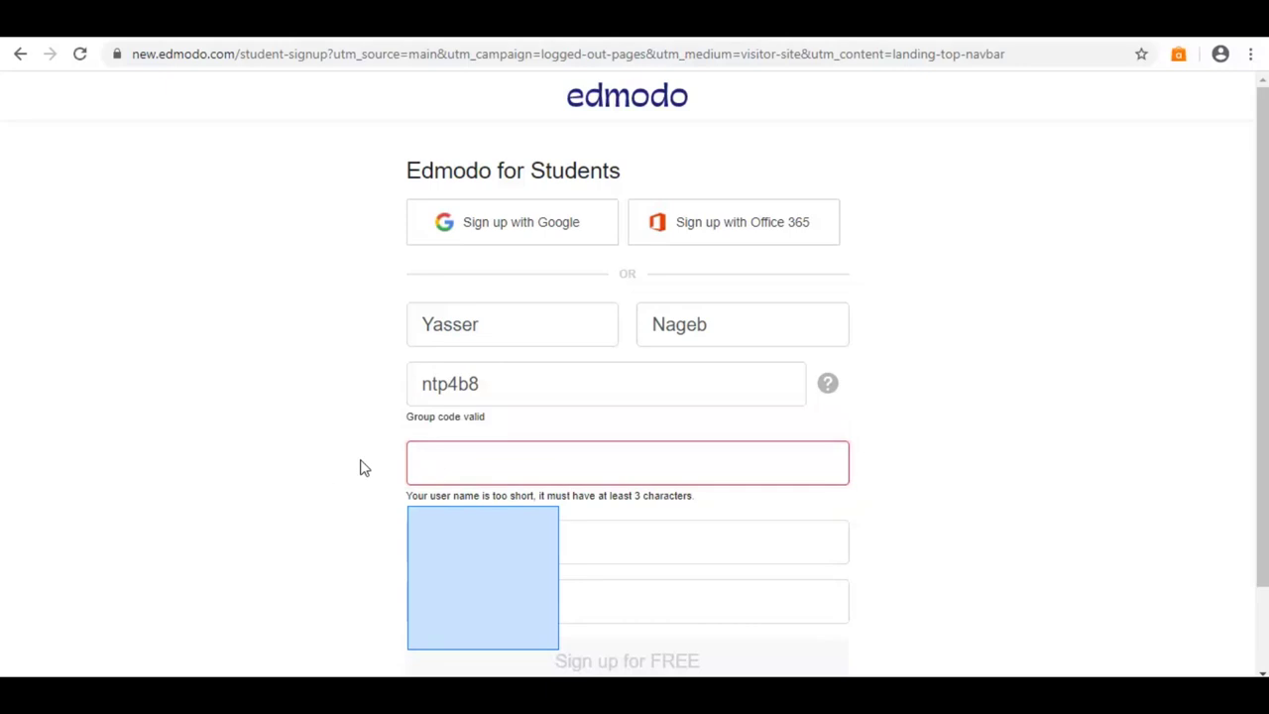
left_click(480, 462)
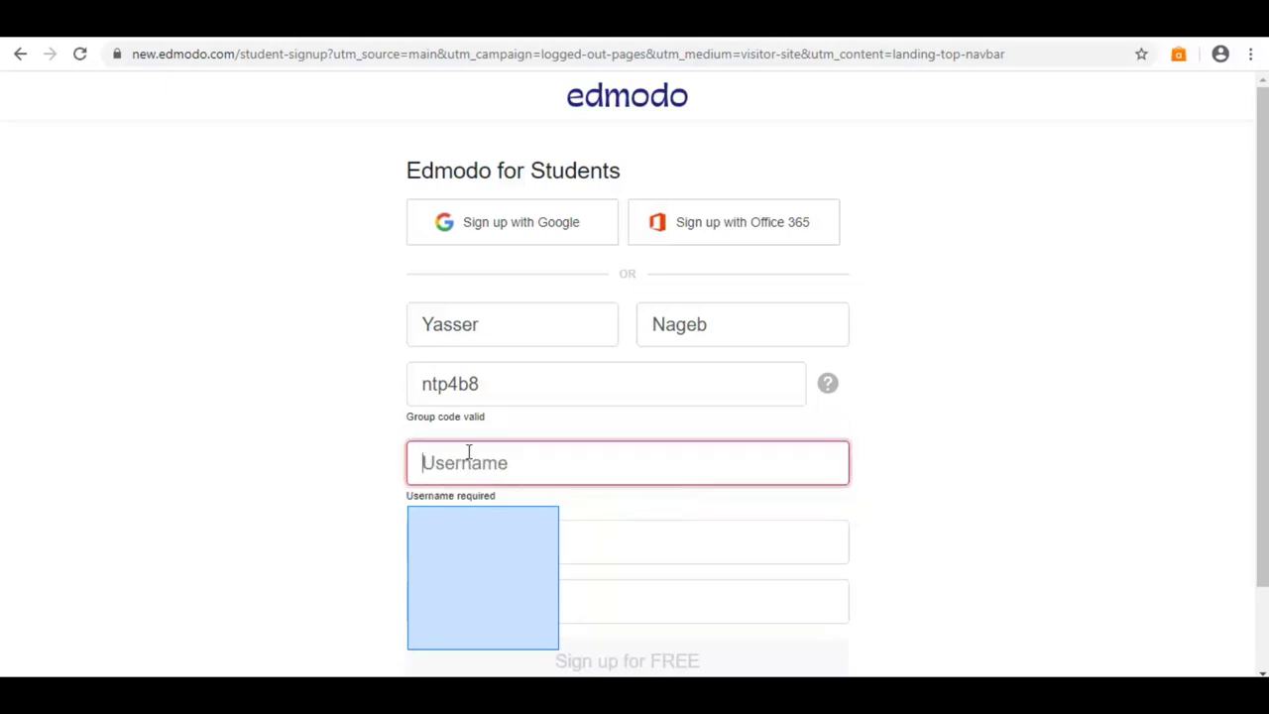
type("moe")
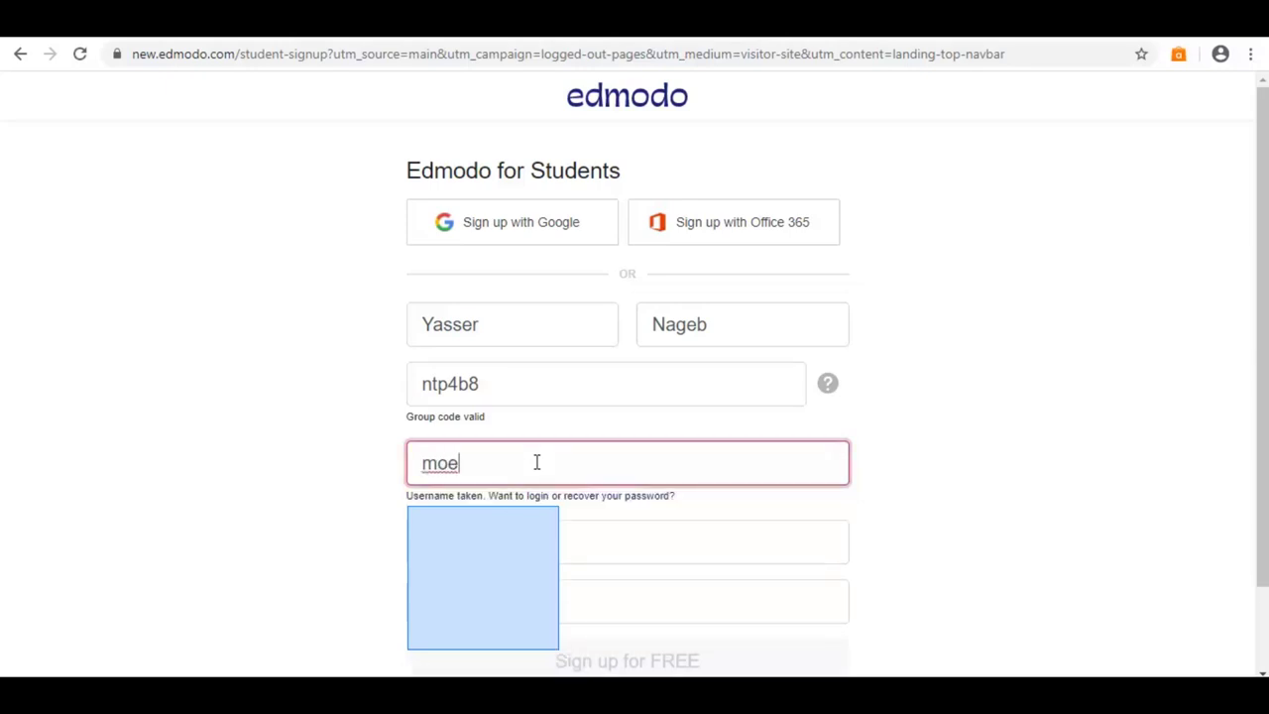
type("4857")
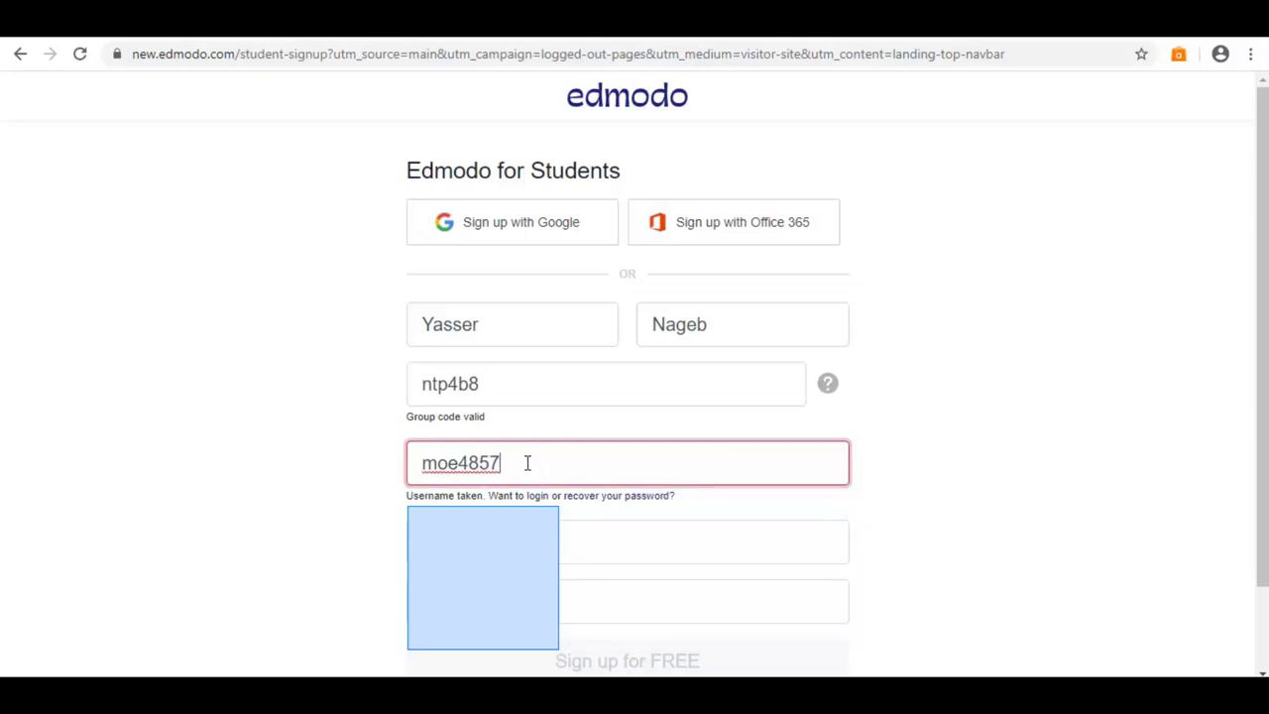
type("56489")
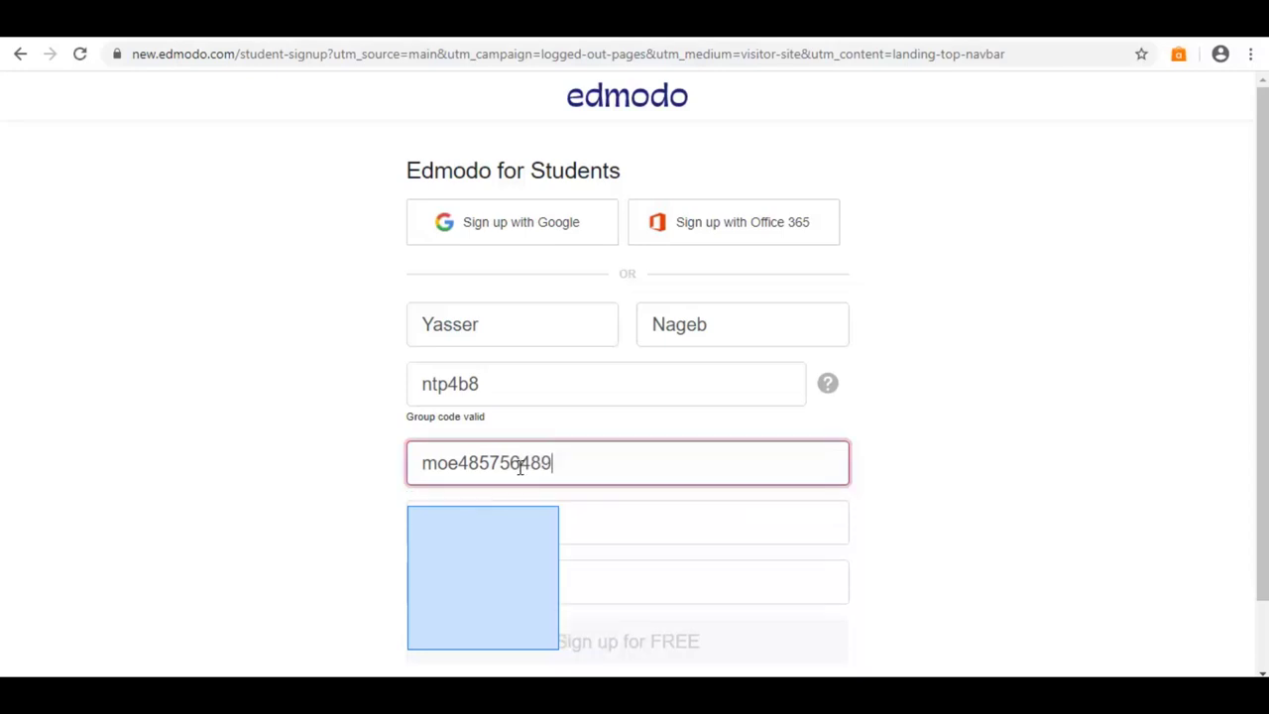
type("9999655885")
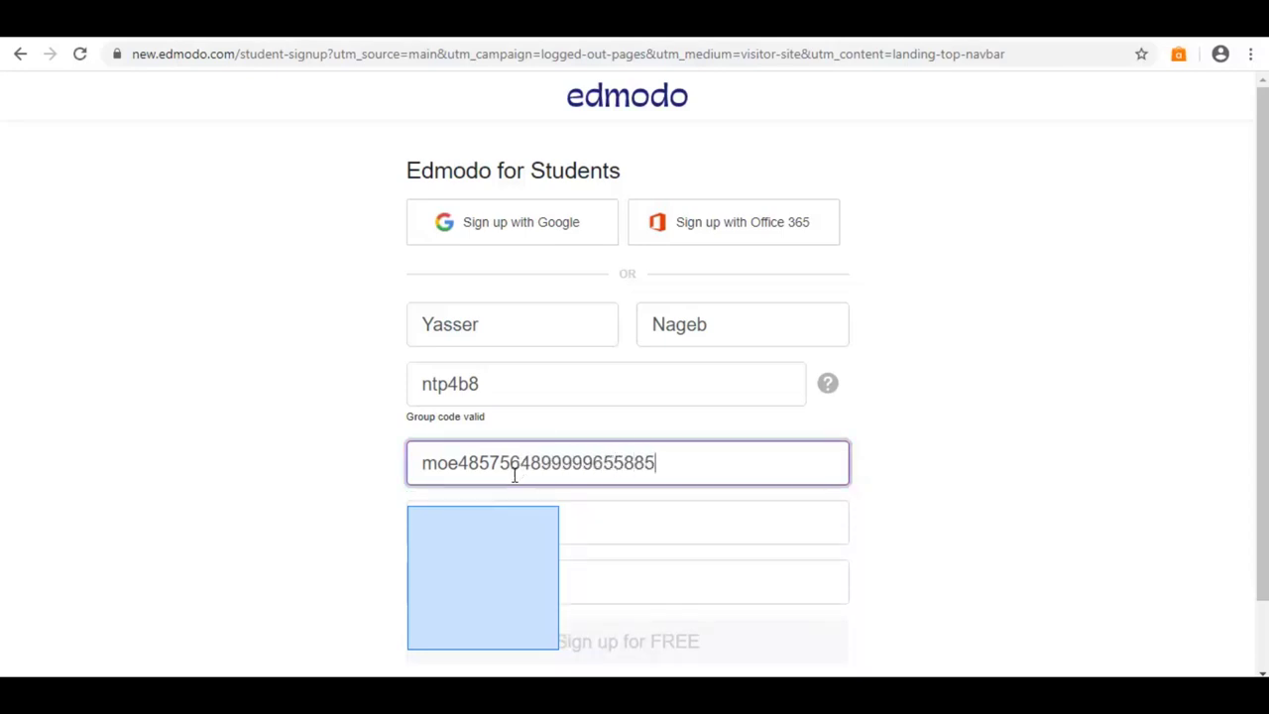
type("445")
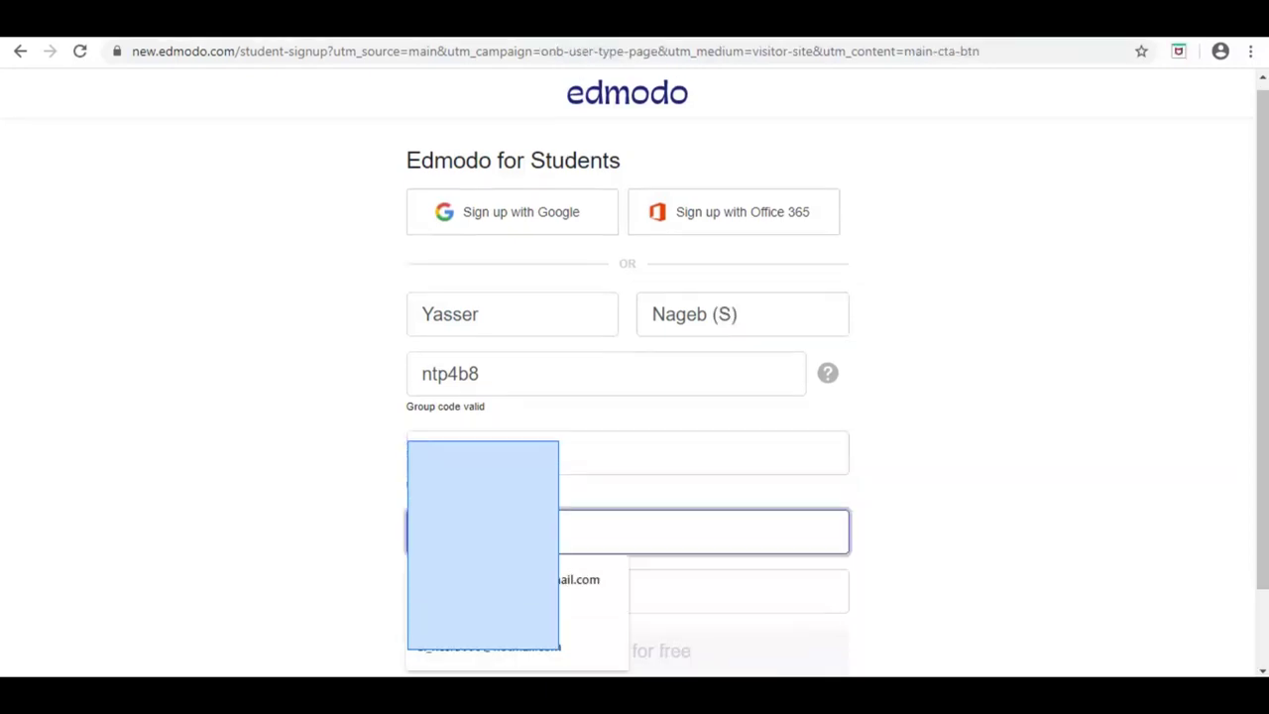
Fill the Email field with the suggested Yahoo address, then move to the Password field
key("Down")
key("Down")
key("Return")
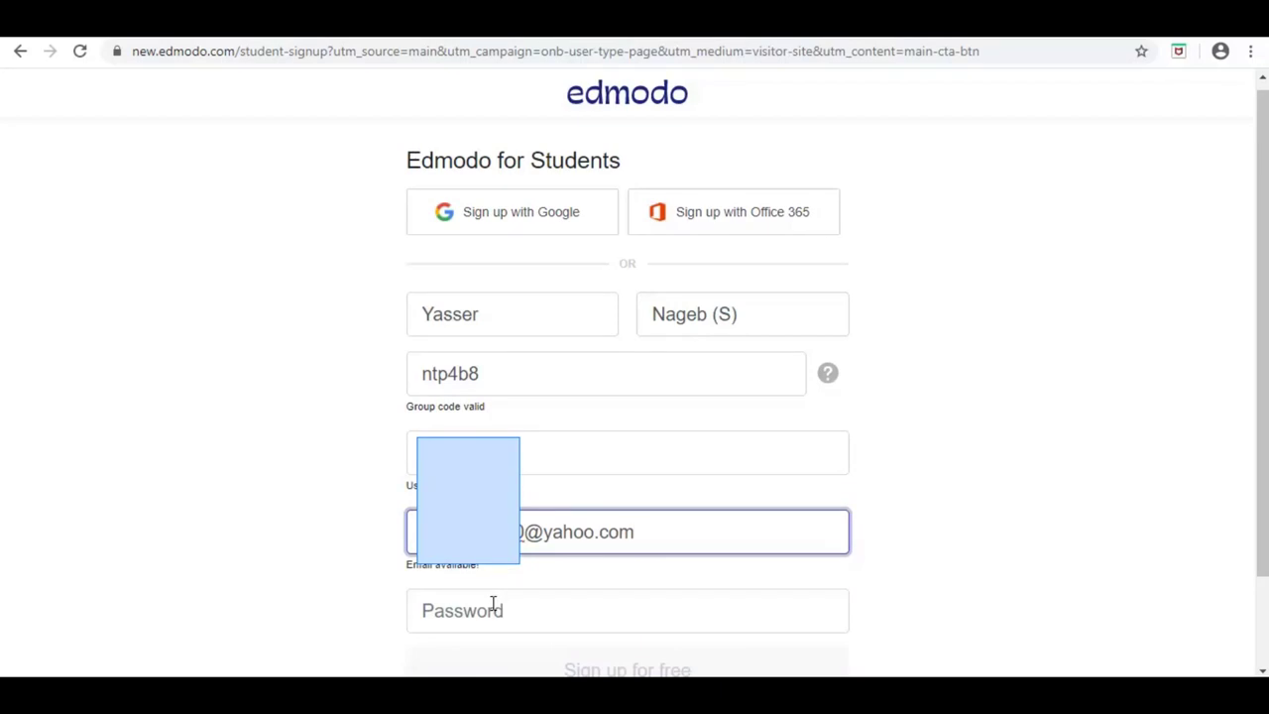
left_click(492, 612)
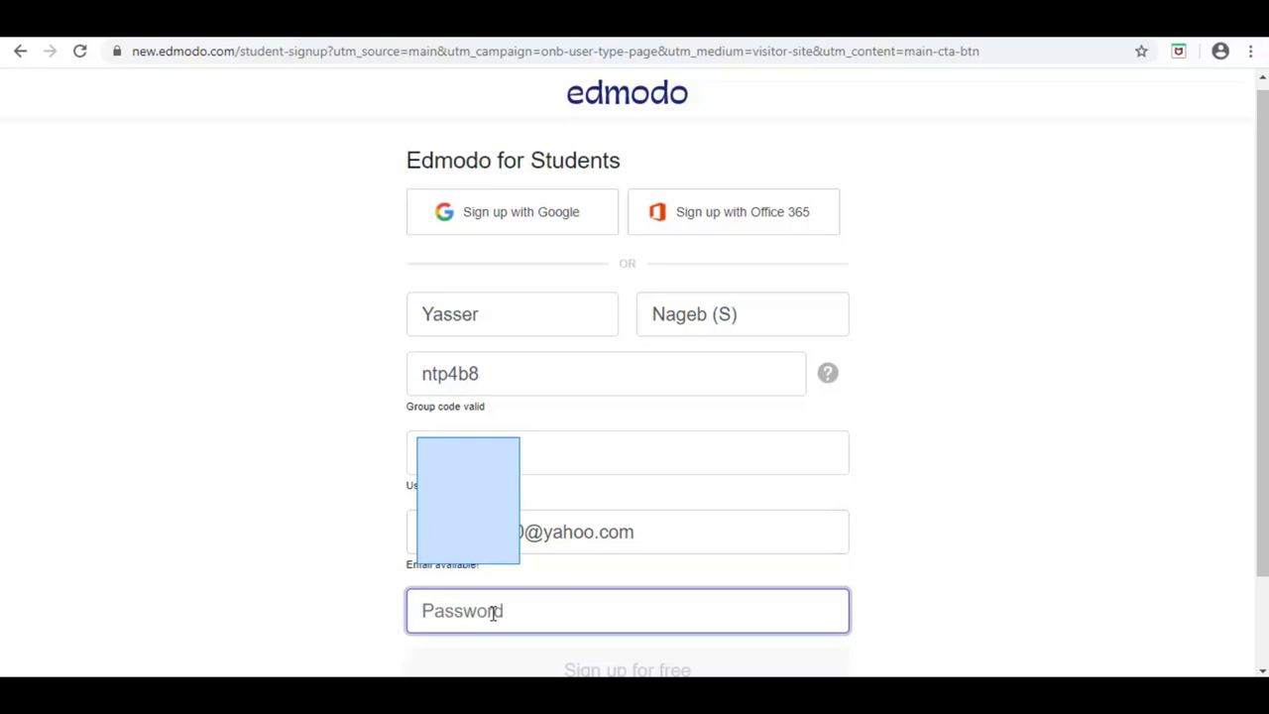
mouse_move(661, 694)
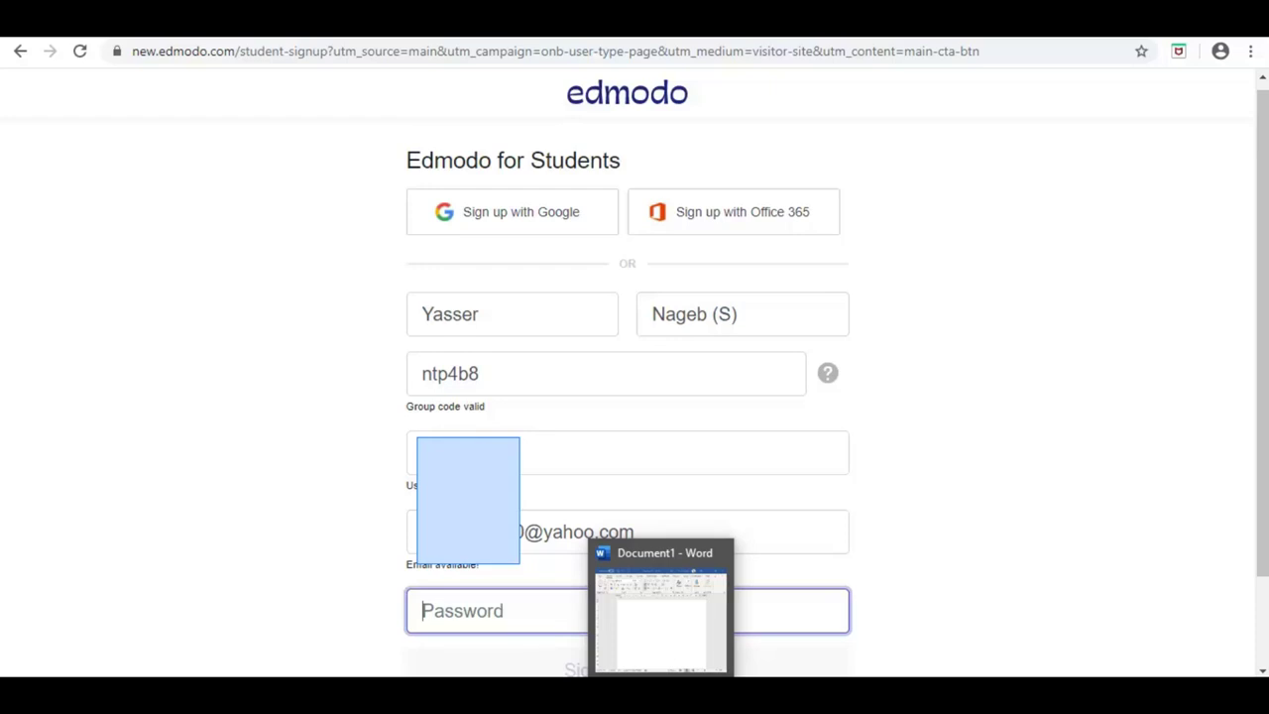
In a blank Word document, zoom in, turn off subscript and enlarge the font toward 26
left_click(661, 609)
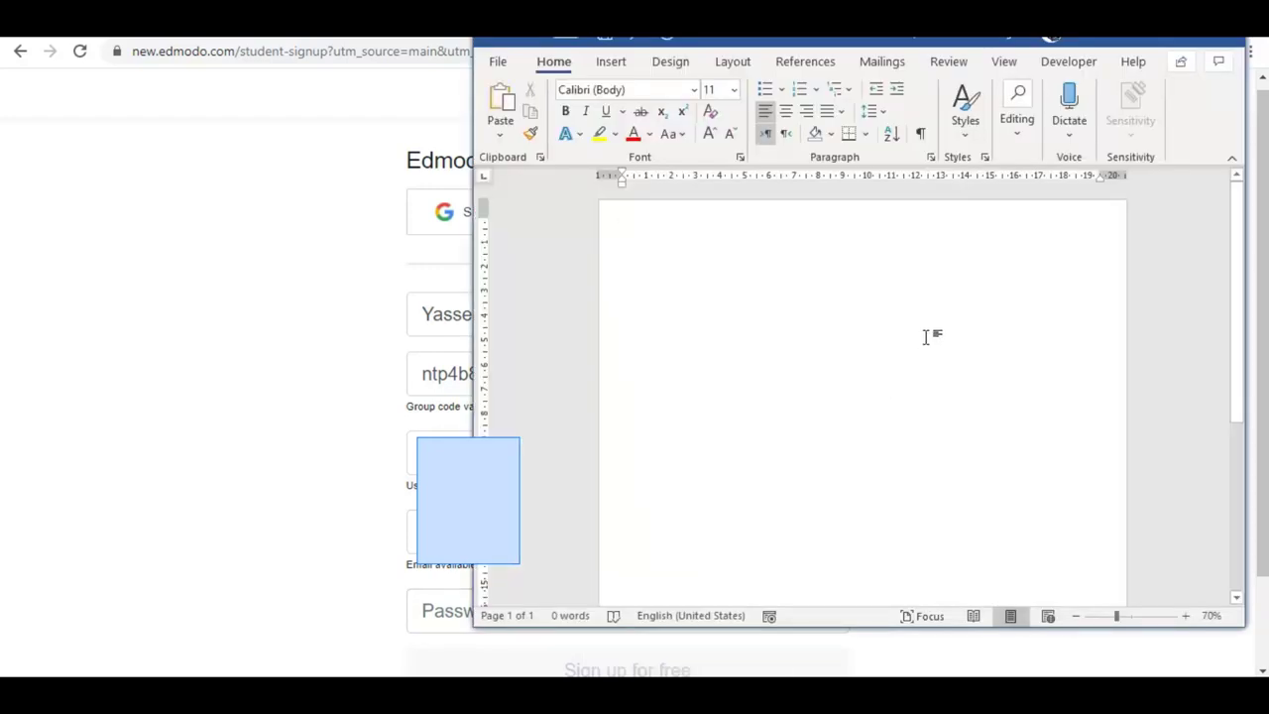
key("ctrl+equal")
key("ctrl+equal")
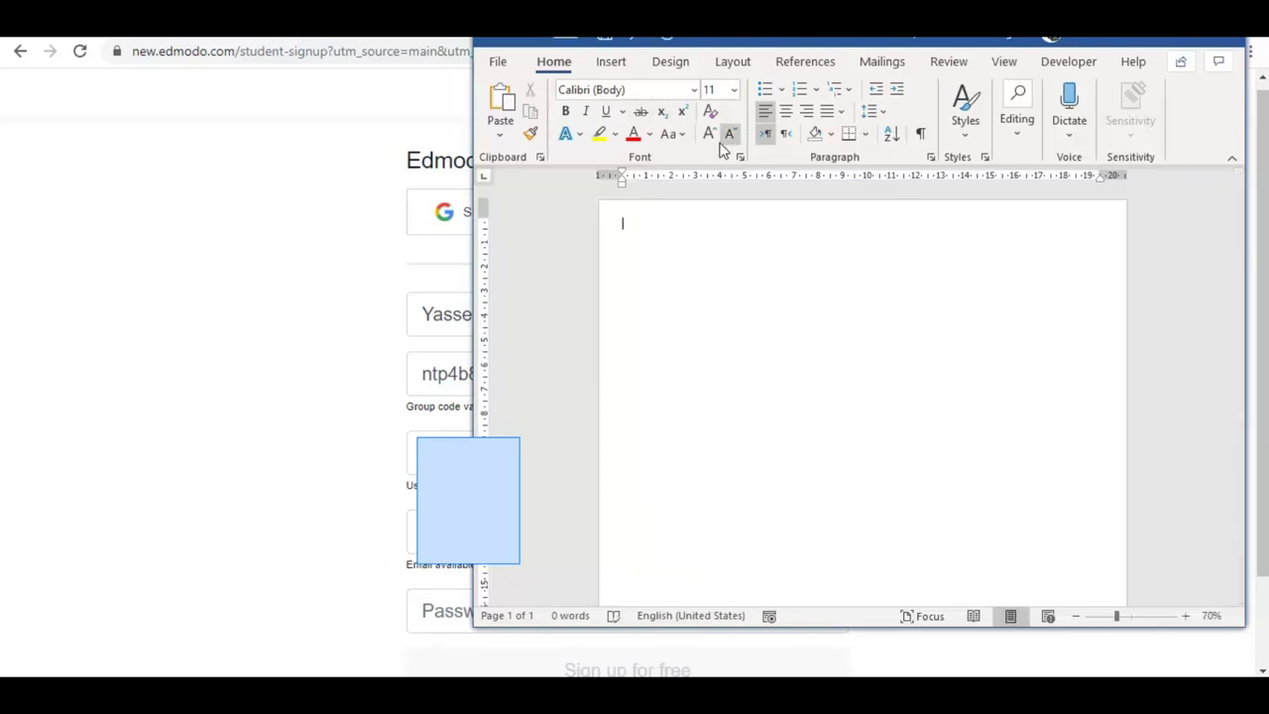
left_click(708, 139)
left_click(708, 135)
left_click(708, 135)
left_click(708, 134)
left_click(708, 134)
left_click(707, 135)
left_click(708, 135)
left_click(708, 135)
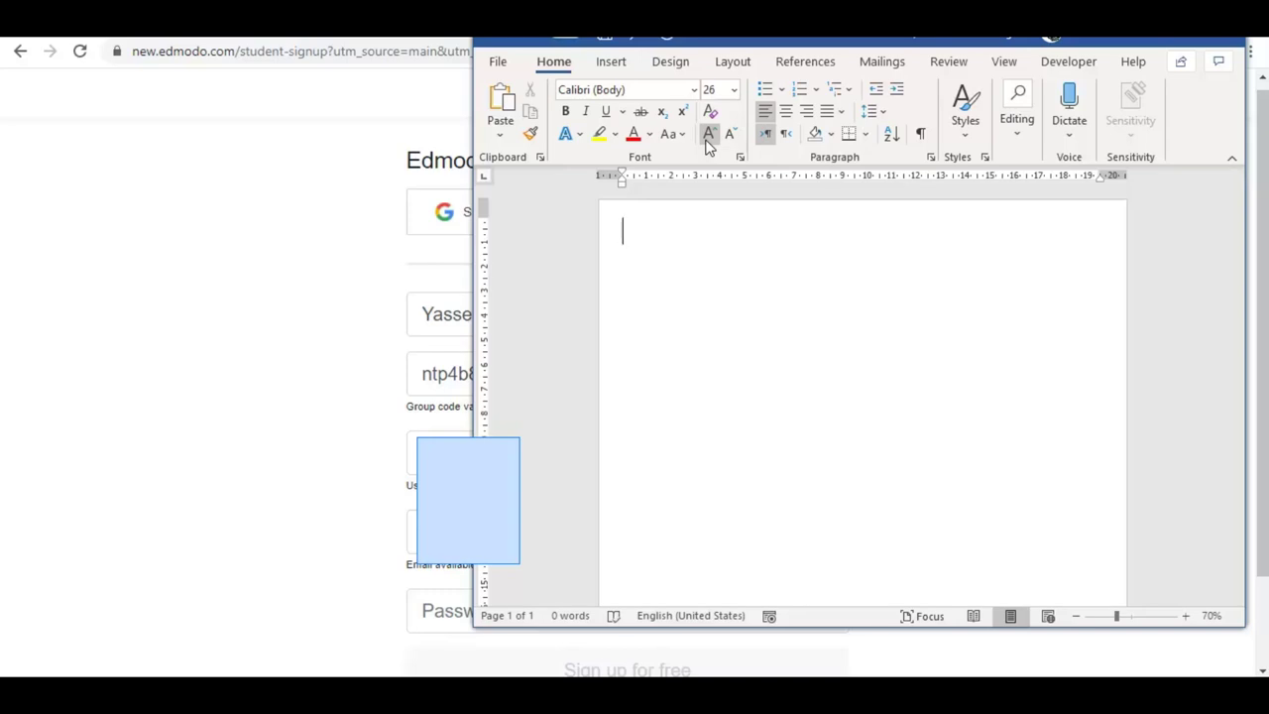
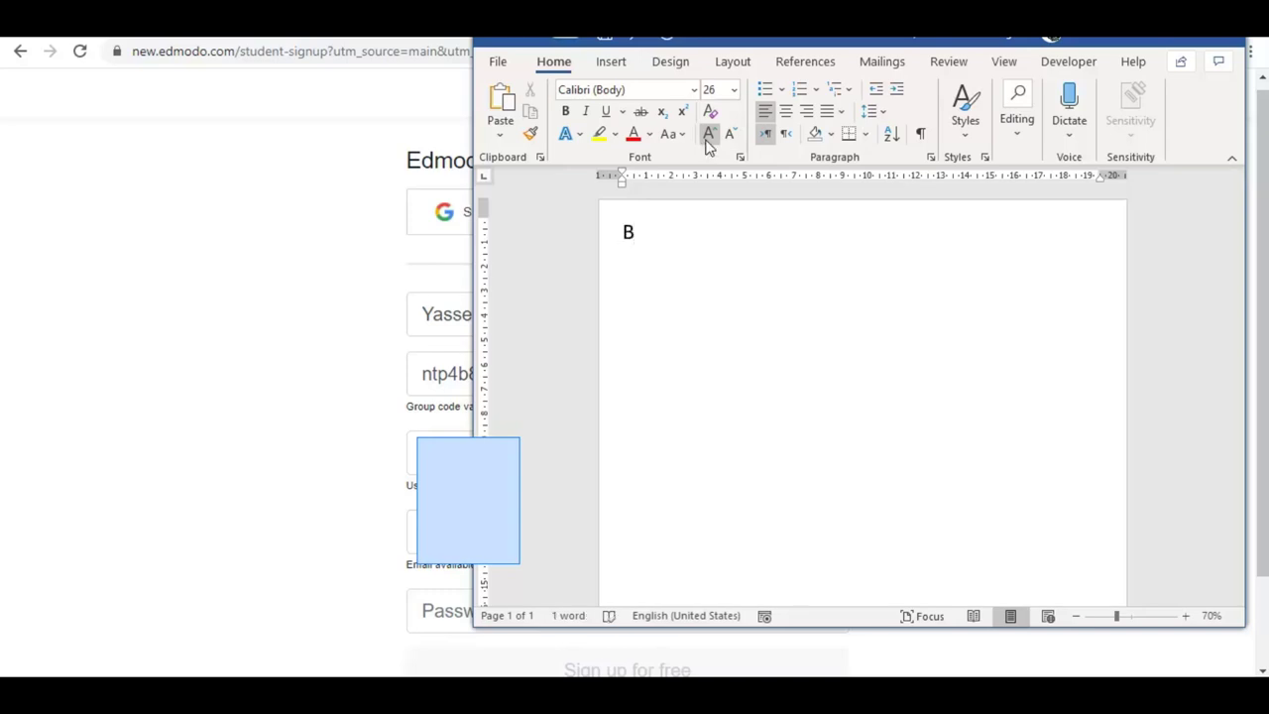
Type a draft password mixing letters, digits and symbols, correcting mistyped characters
key("BackSpace")
key("BackSpace")
key("BackSpace")
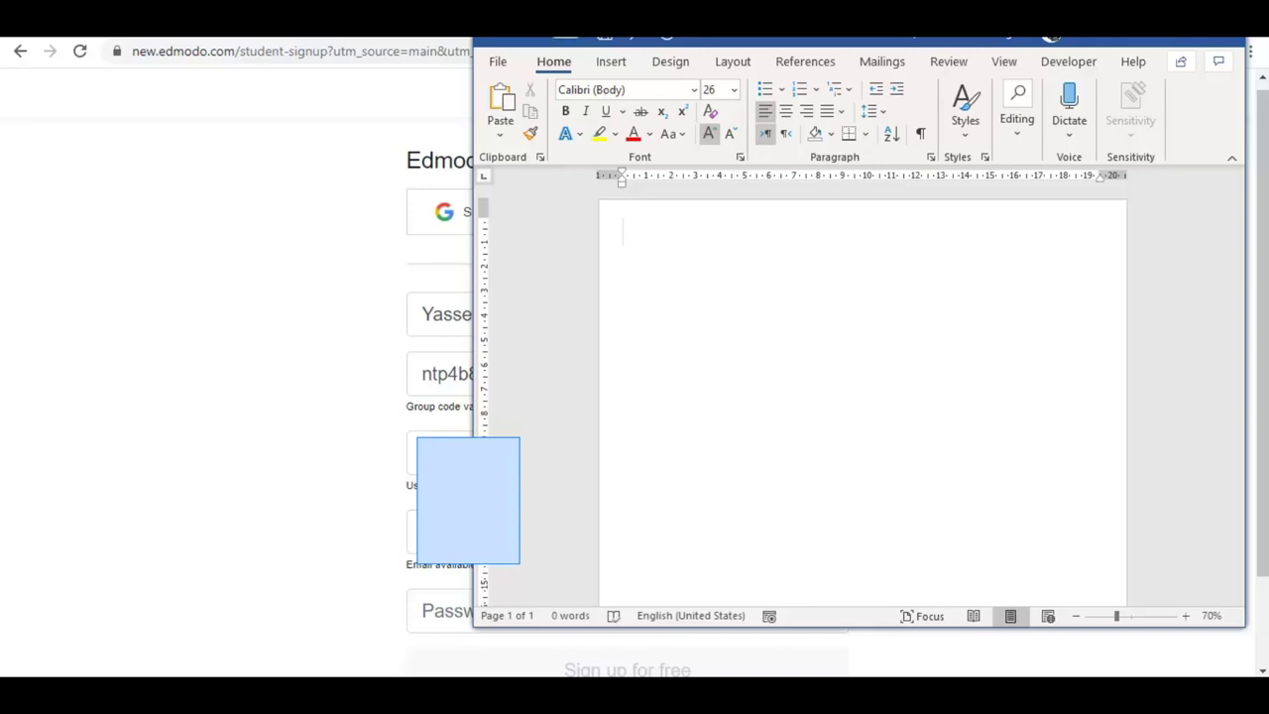
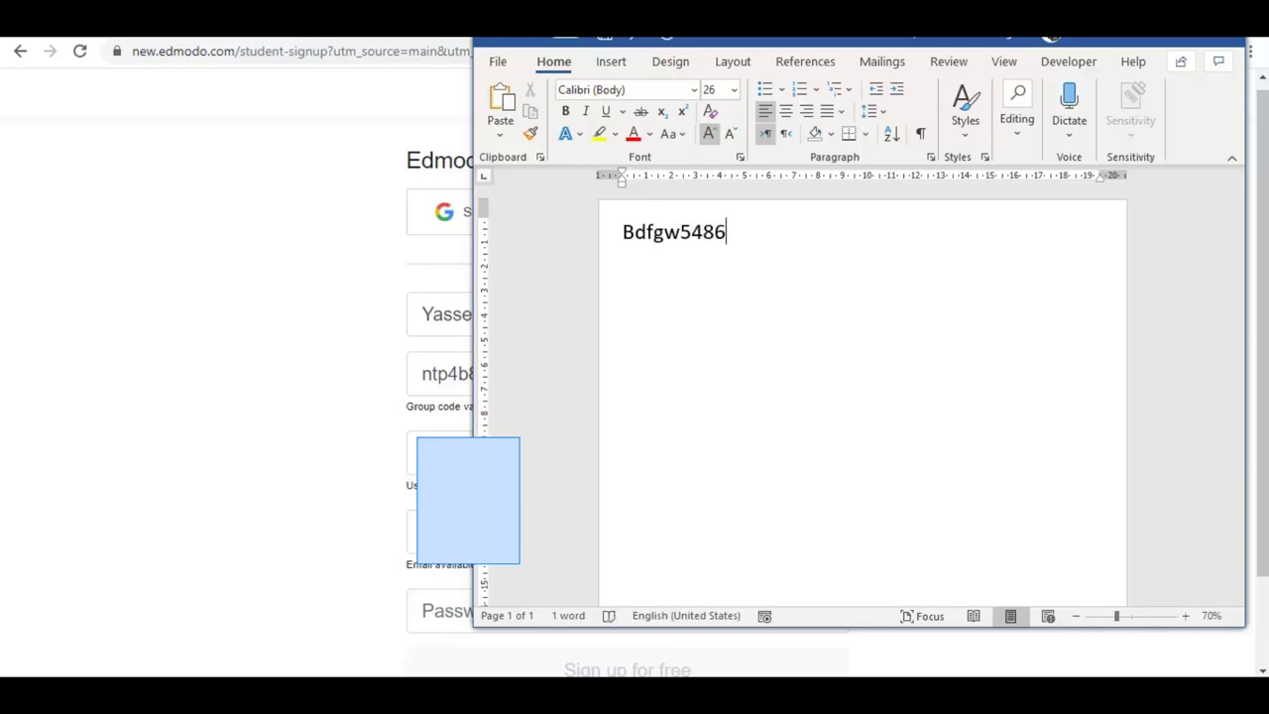
key("Left")
key("Left")
key("Left")
key("BackSpace")
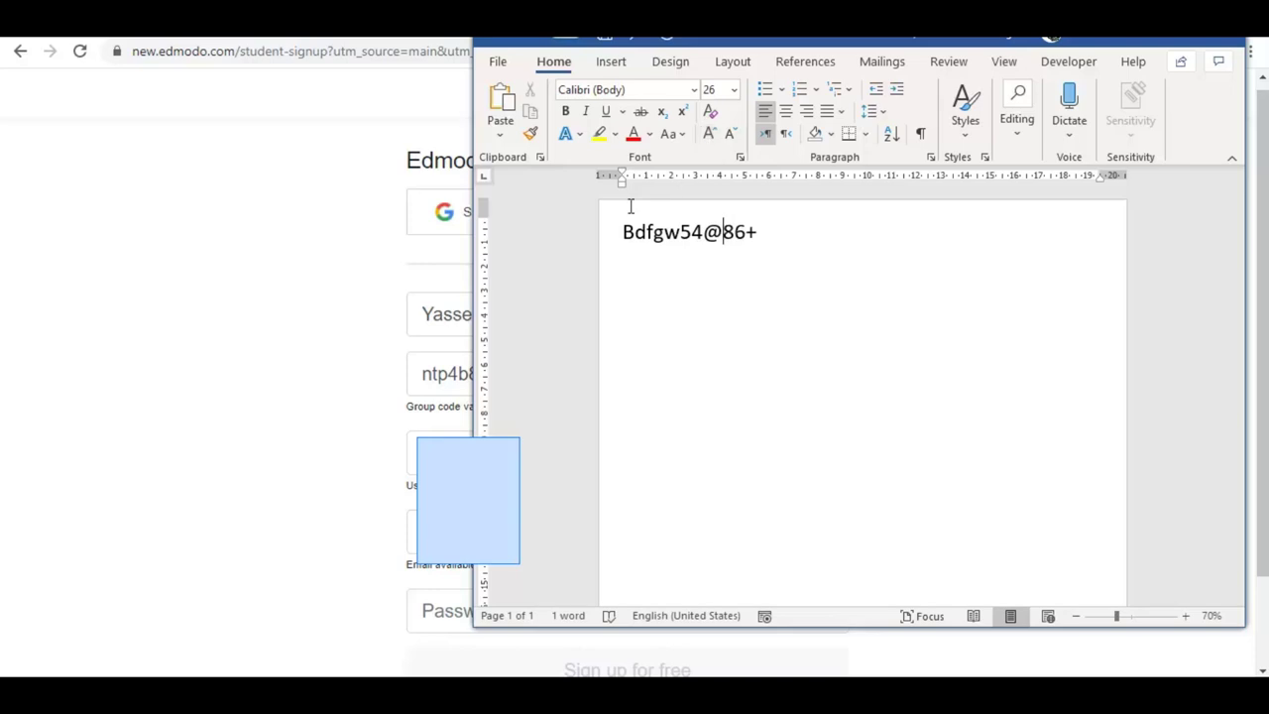
Fix the password's capitalization, making the first letter lowercase and one letter uppercase
left_click_drag(634, 231, 623, 233)
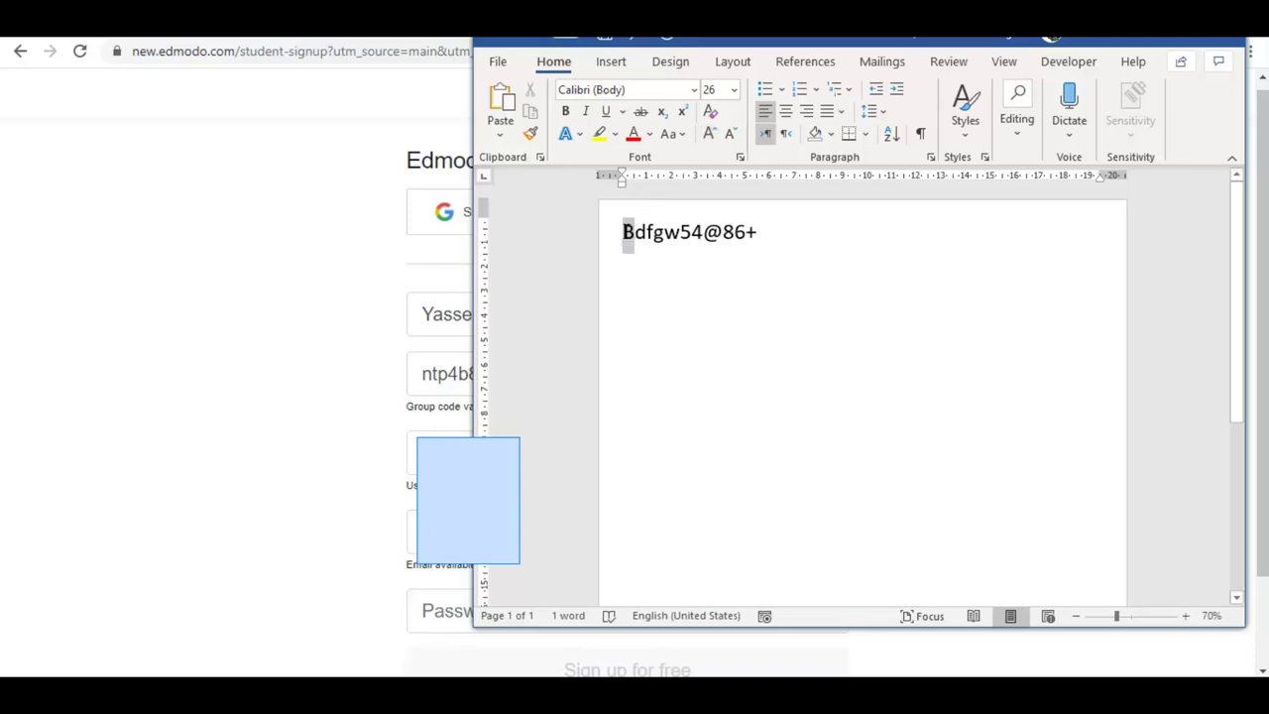
key("BackSpace")
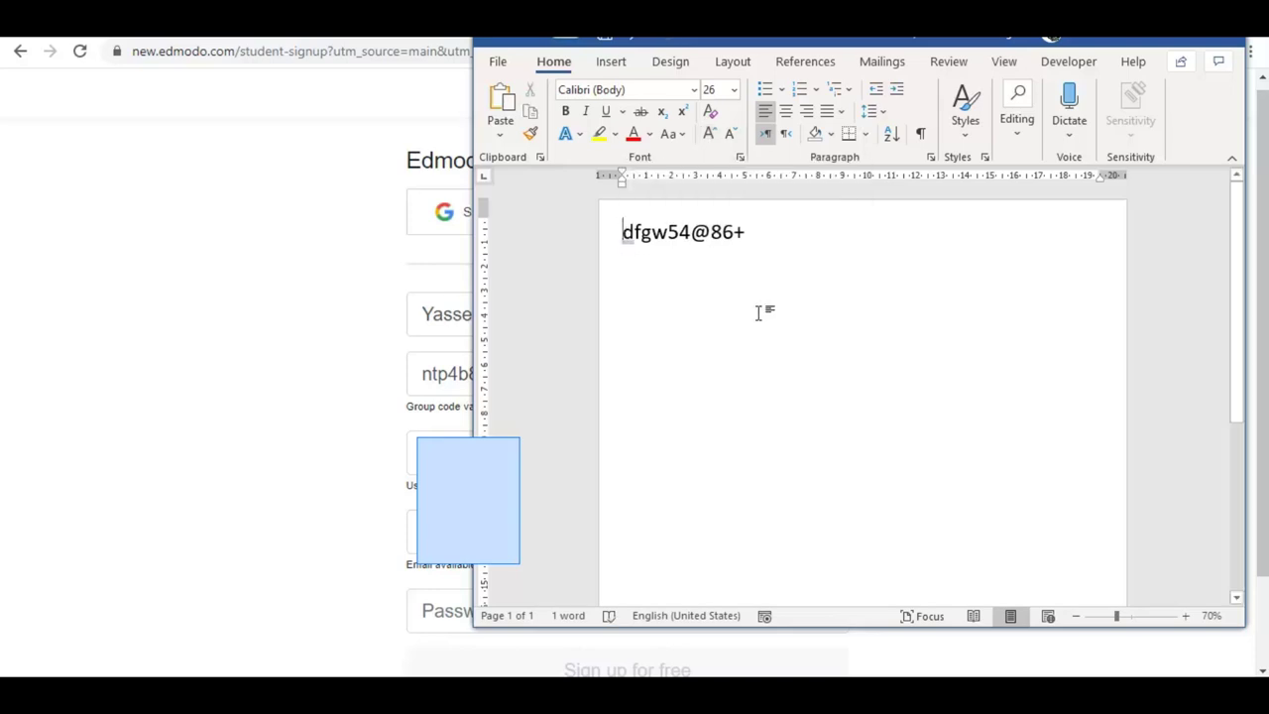
key("ctrl+z")
key("BackSpace")
type("b")
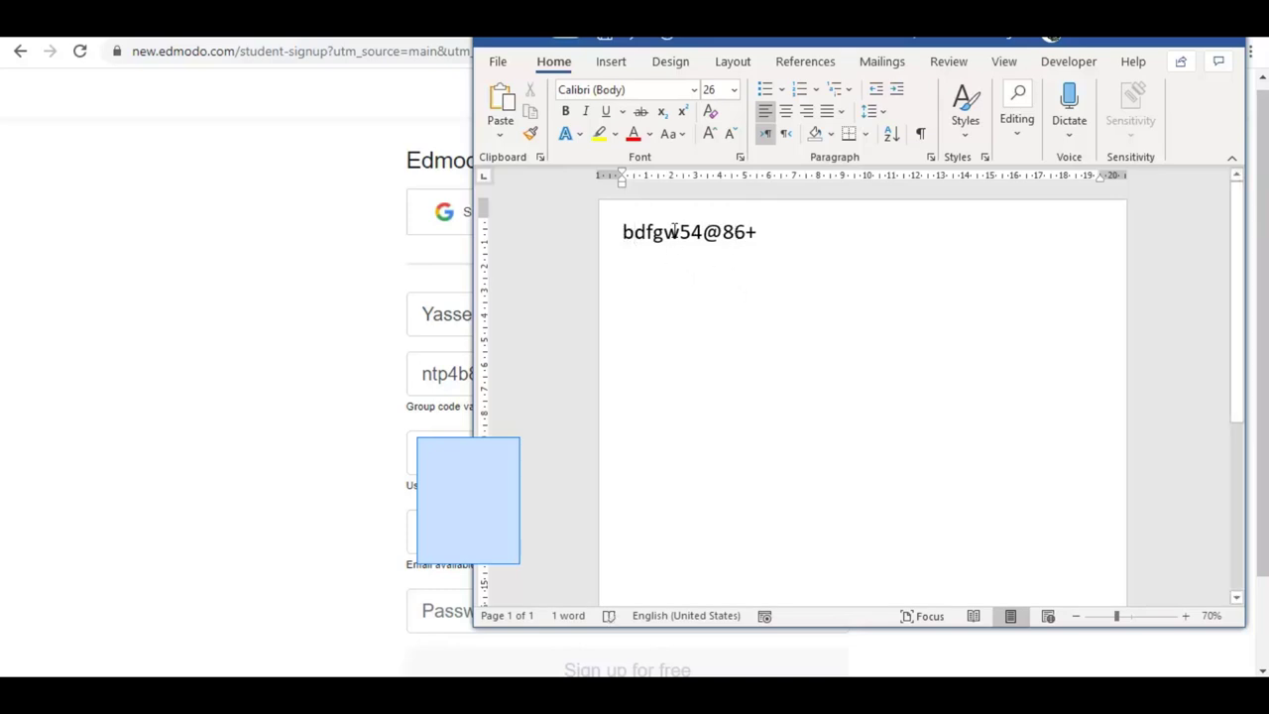
left_click_drag(664, 233, 653, 234)
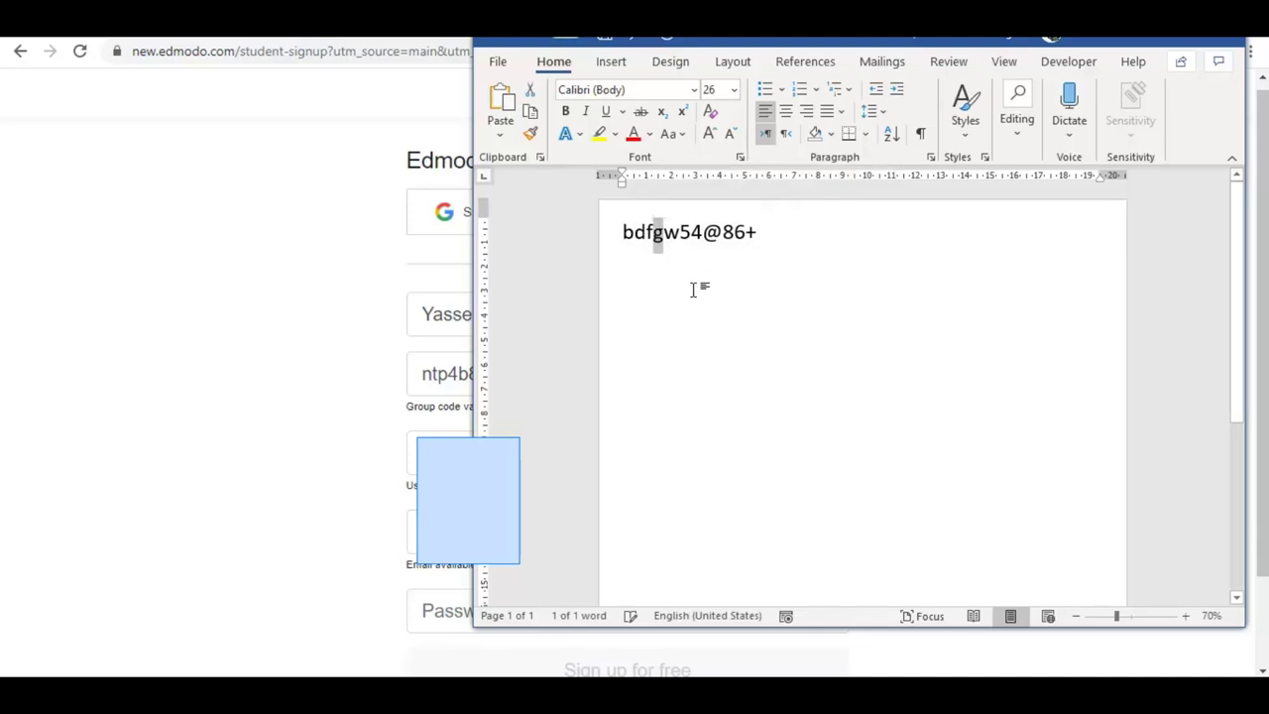
type("G")
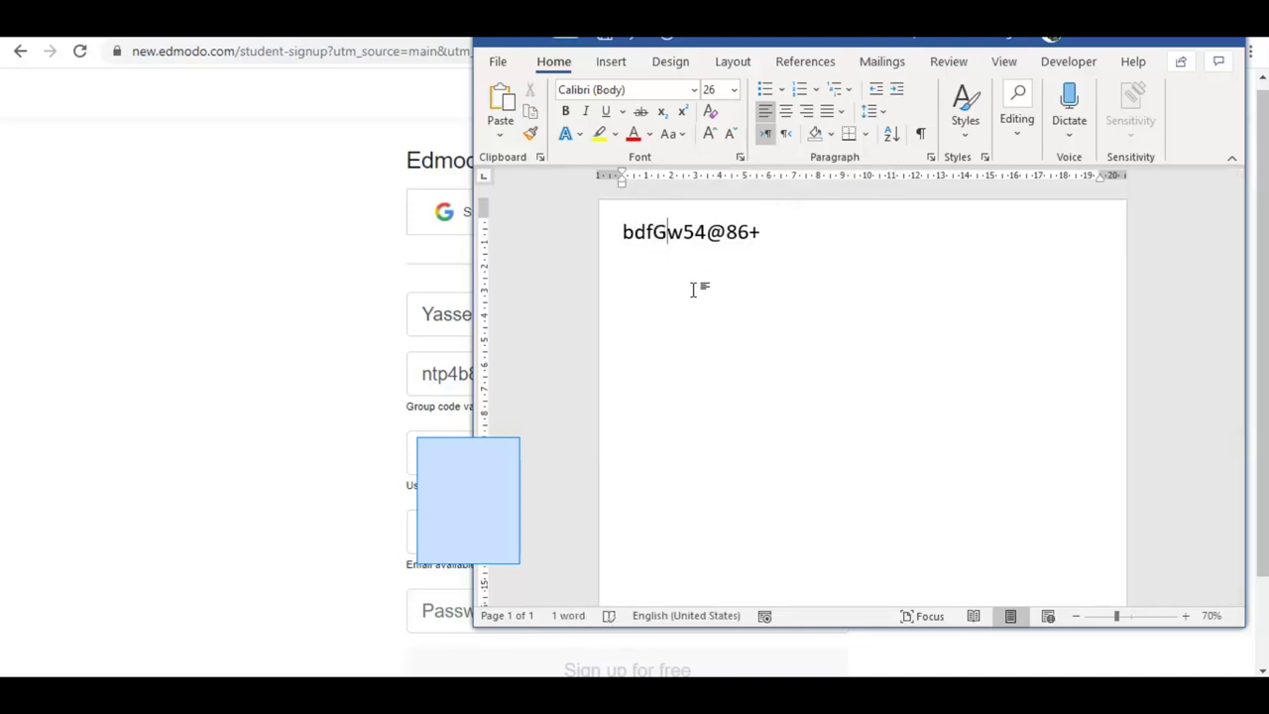
Select the entire password line in Word and return to Edmodo's password field
scroll(768, 237, "up", 2)
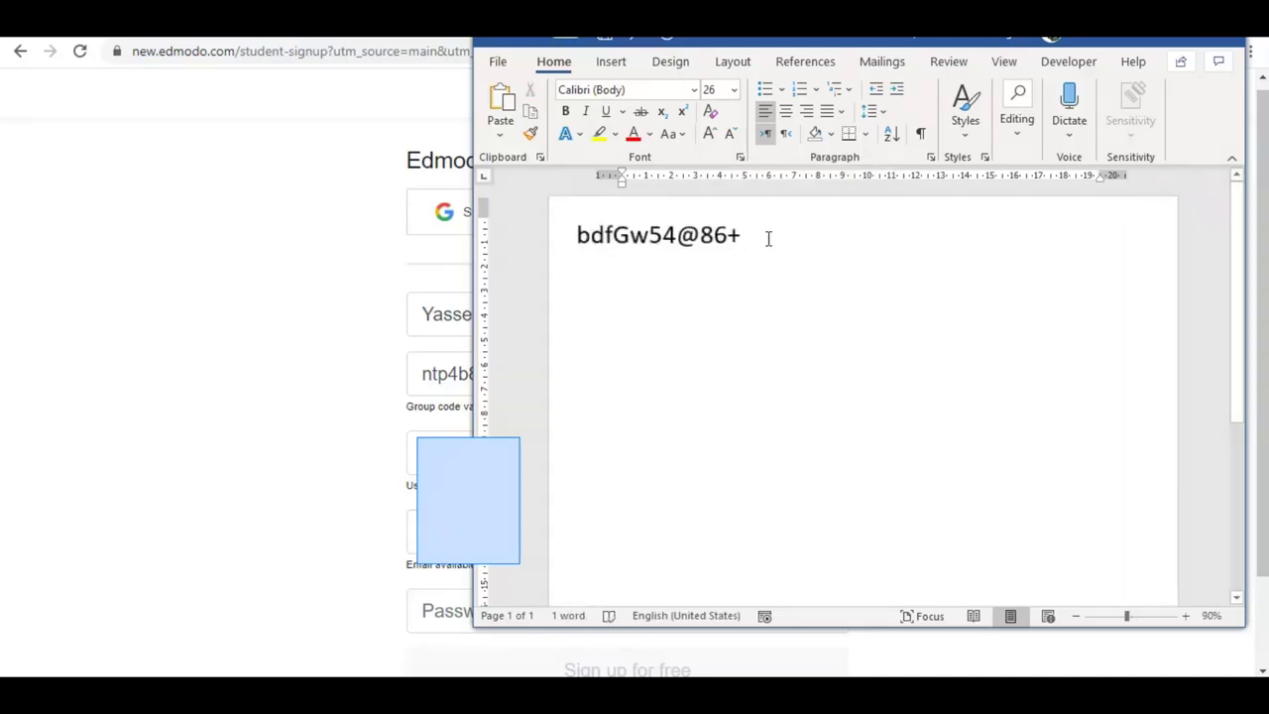
scroll(768, 237, "up", 9)
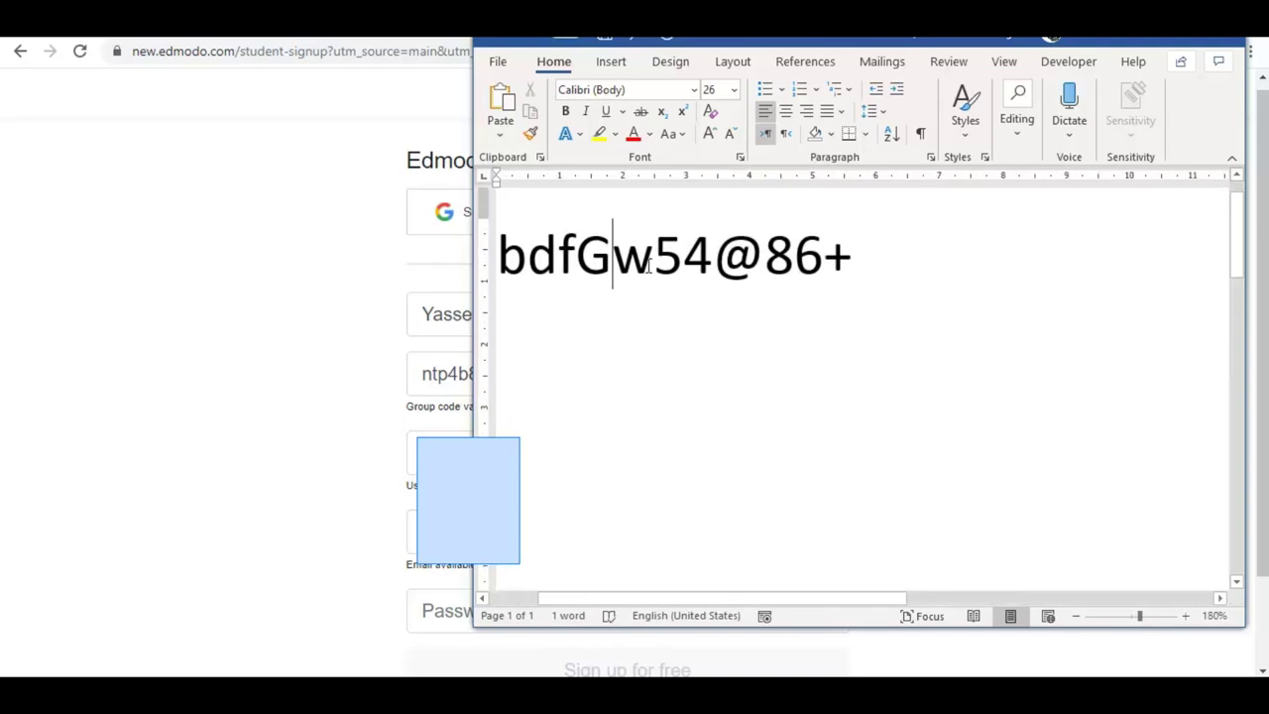
left_click_drag(886, 601, 830, 601)
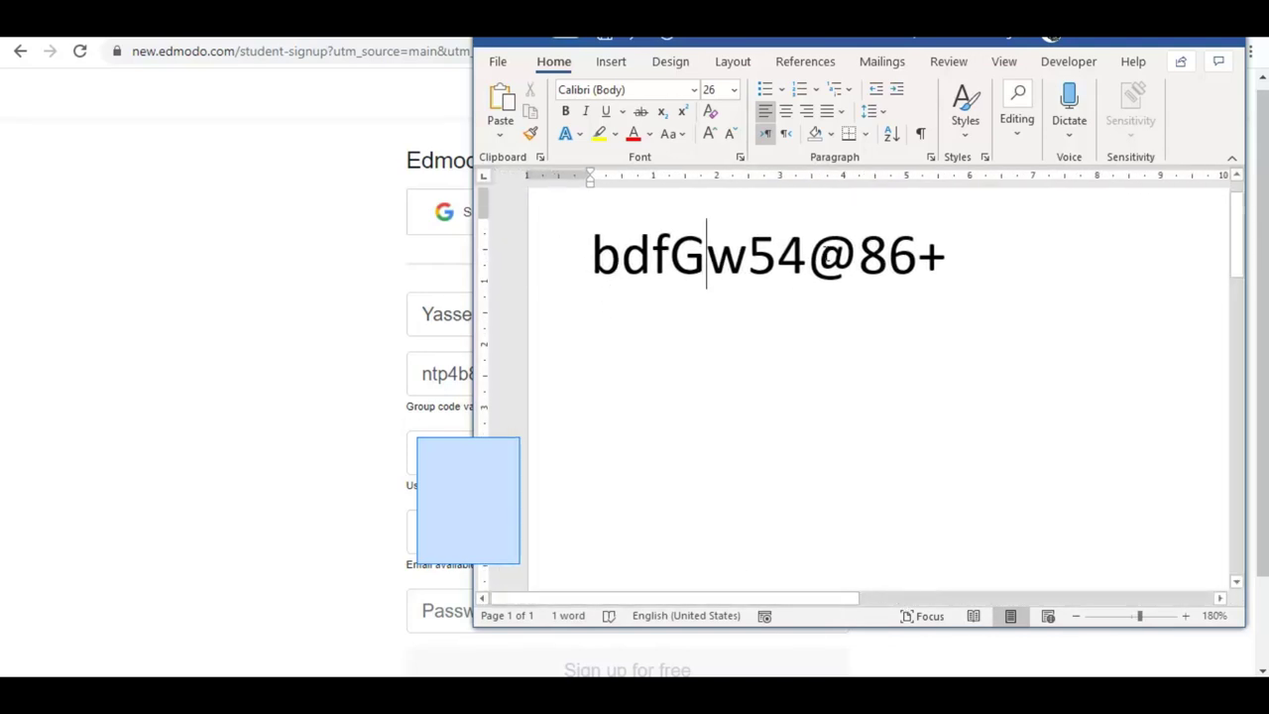
double_click(829, 256)
double_click(931, 256)
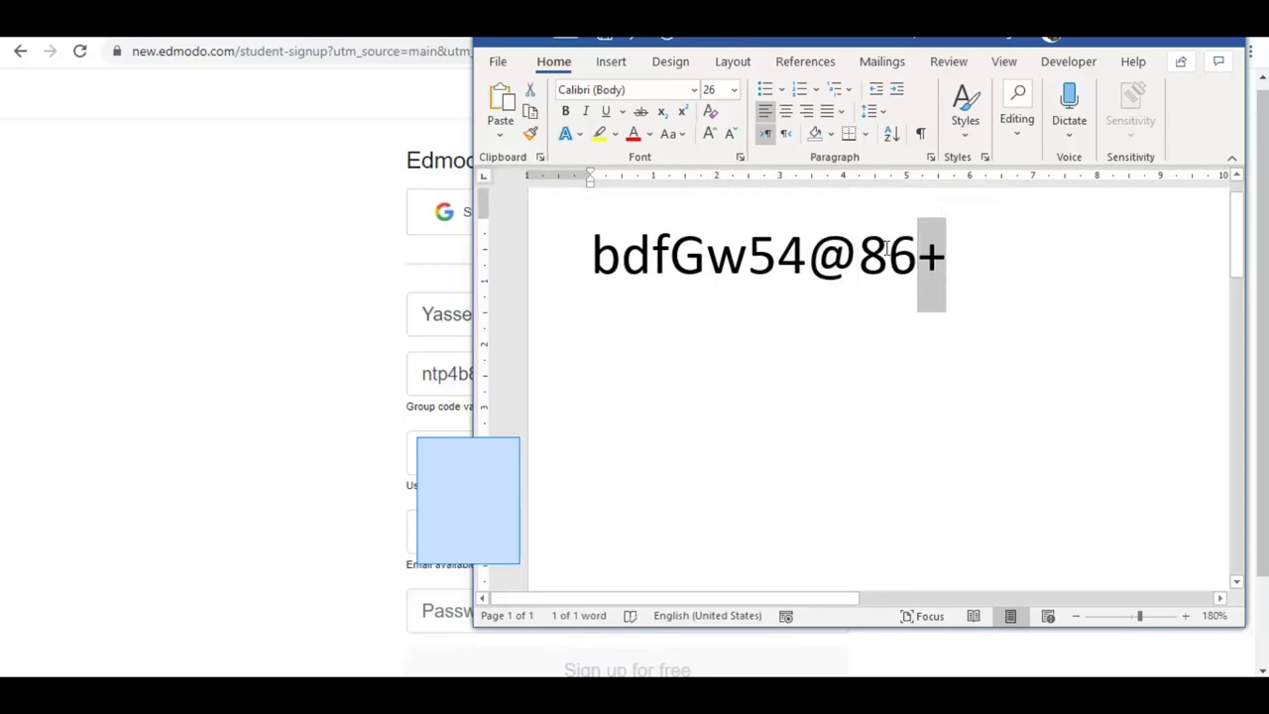
left_click_drag(885, 248, 849, 304)
left_click(855, 303)
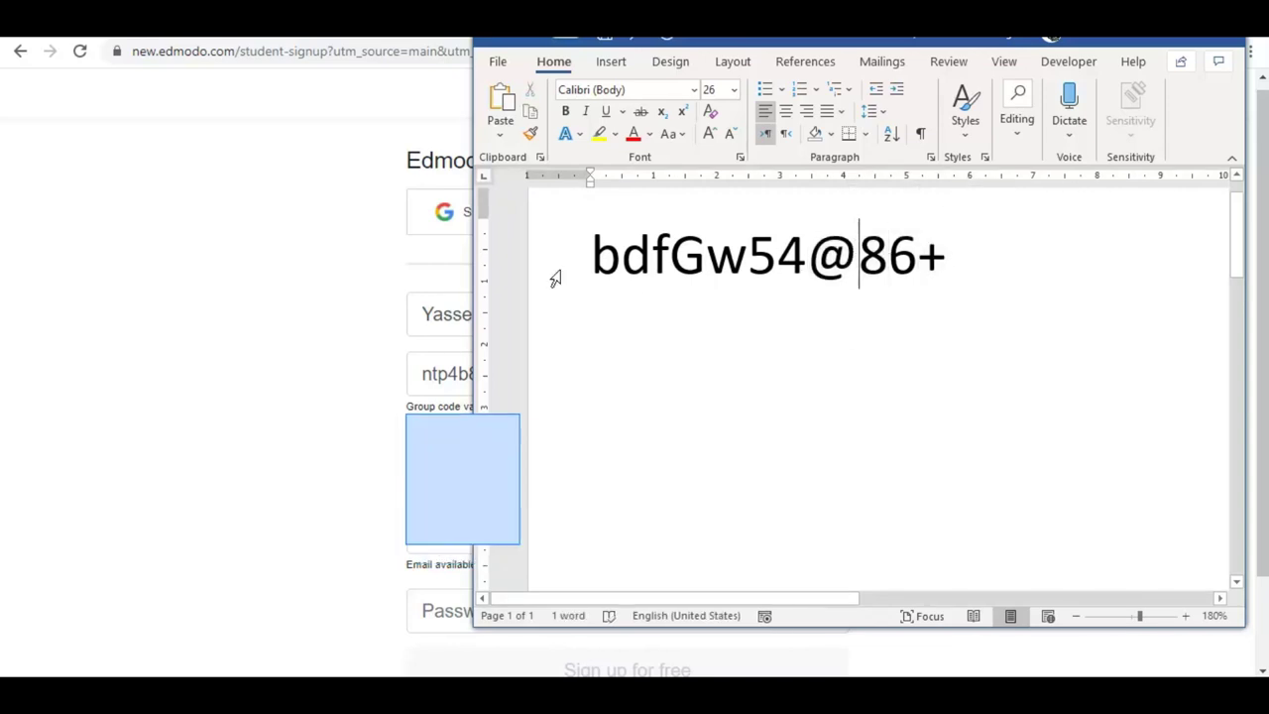
left_click_drag(591, 256, 947, 248)
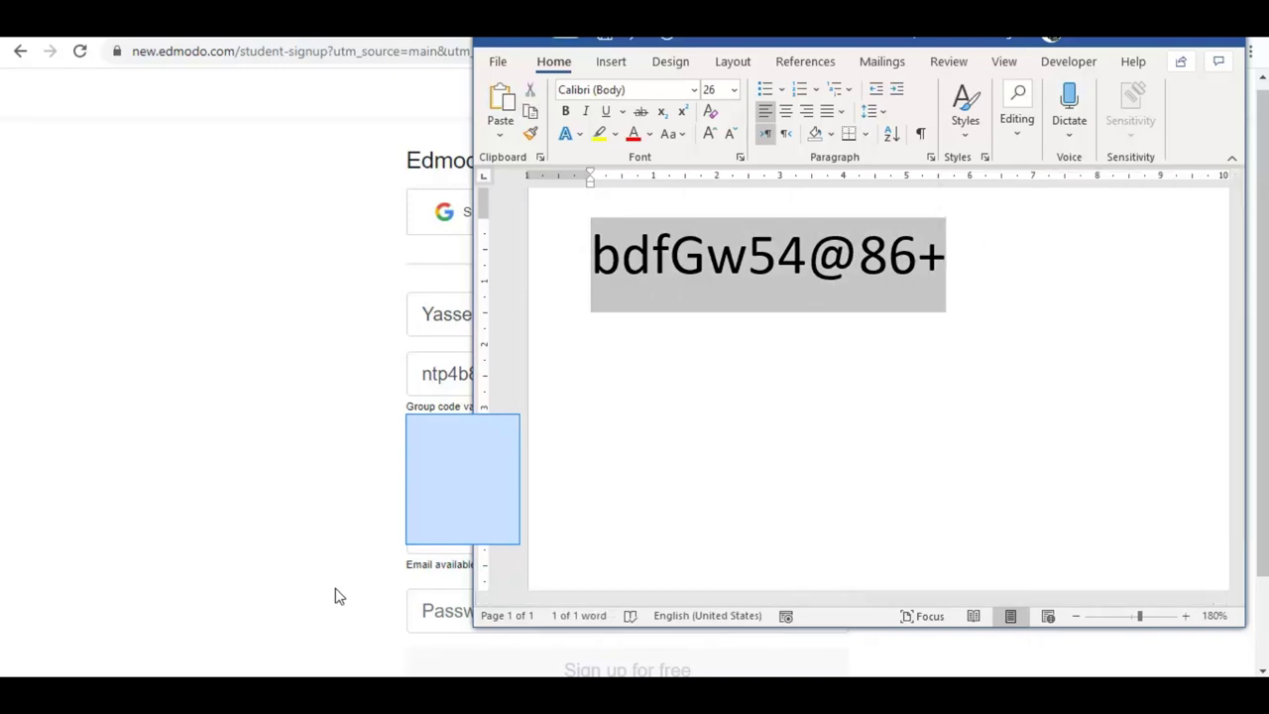
left_click(429, 612)
Paste the password, submit the sign-up form, and decline the browser's save-password prompt
key("ctrl+v")
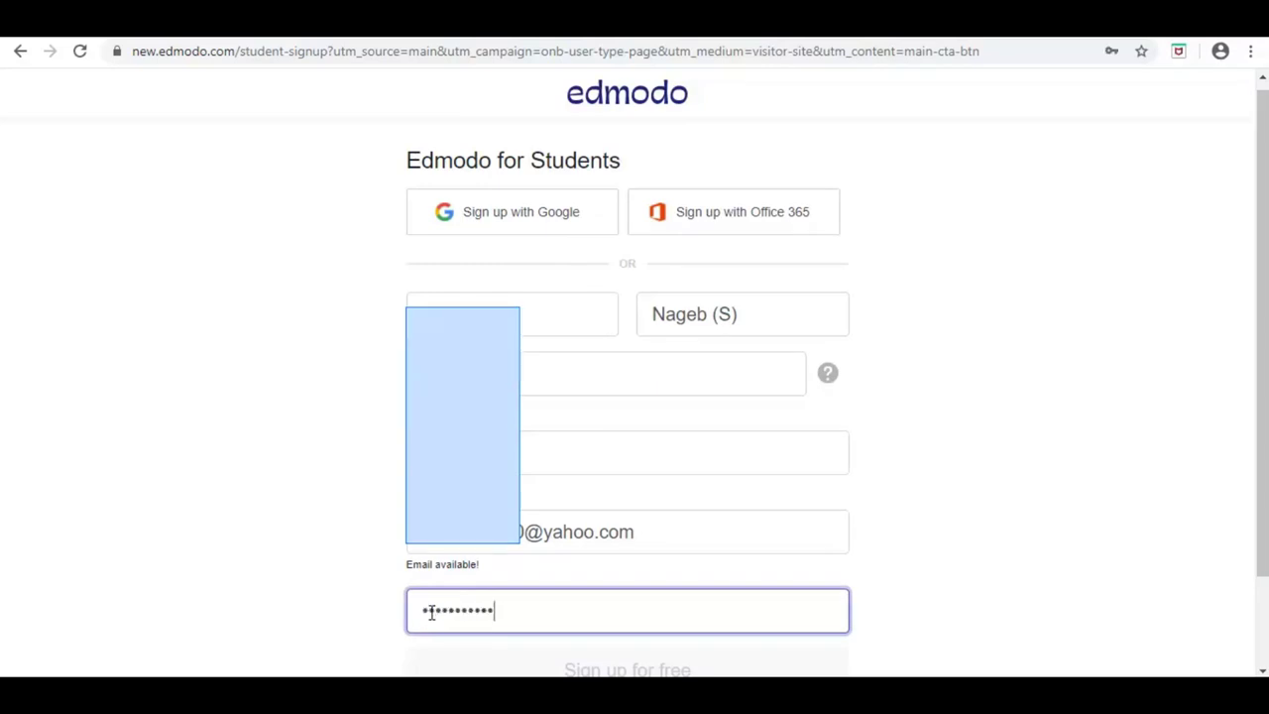
scroll(396, 535, "down", 2)
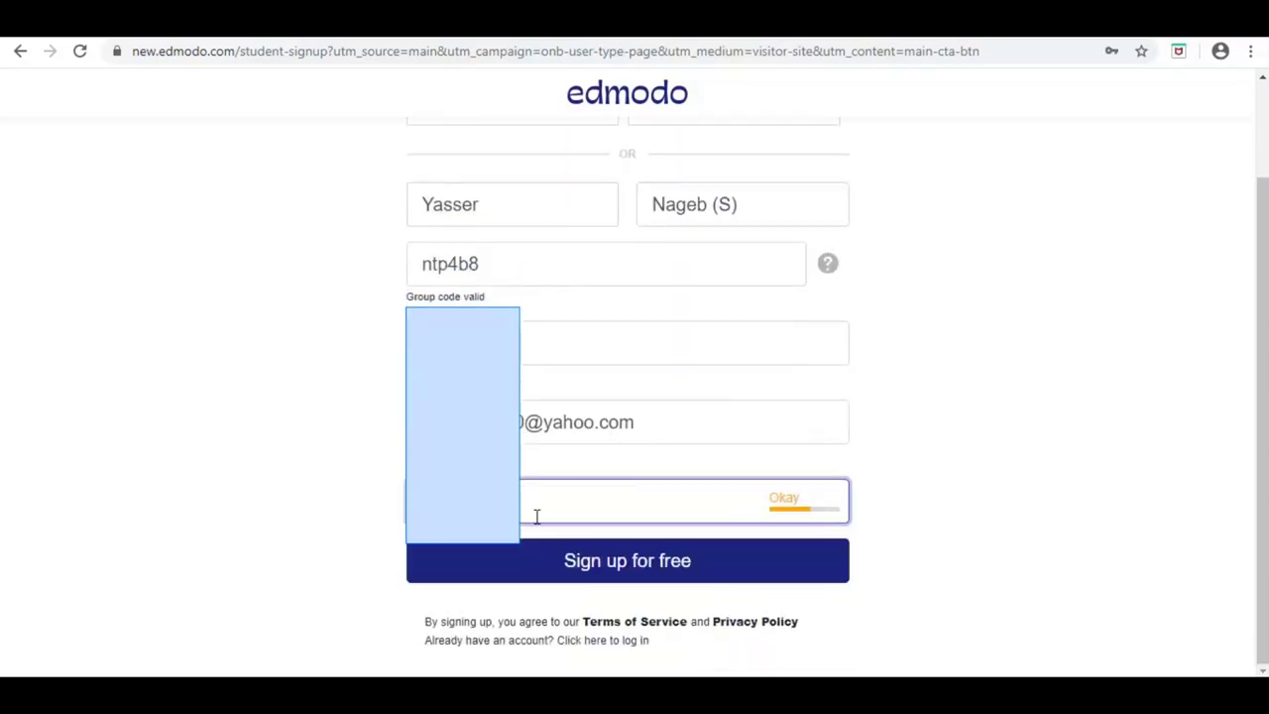
left_click(556, 567)
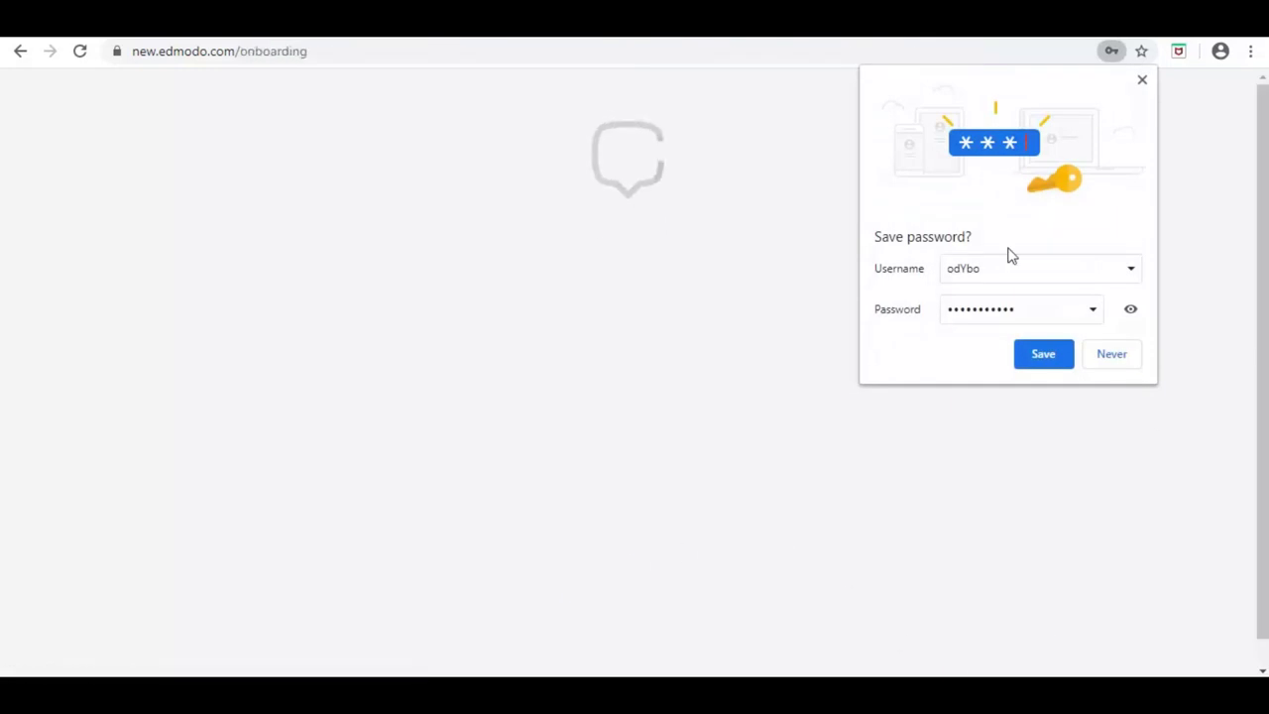
left_click(1113, 355)
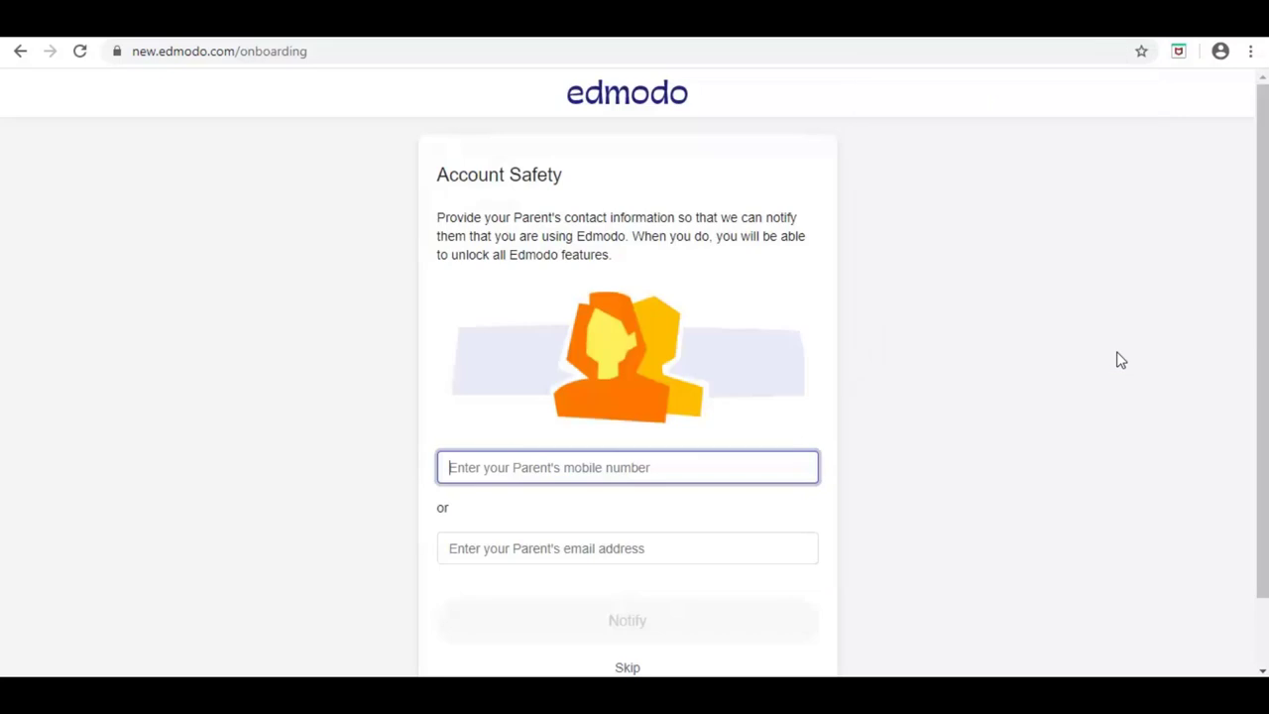
Paste the parent's email address into the parent field and send the notification
scroll(680, 472, "down", 1)
left_click(664, 473)
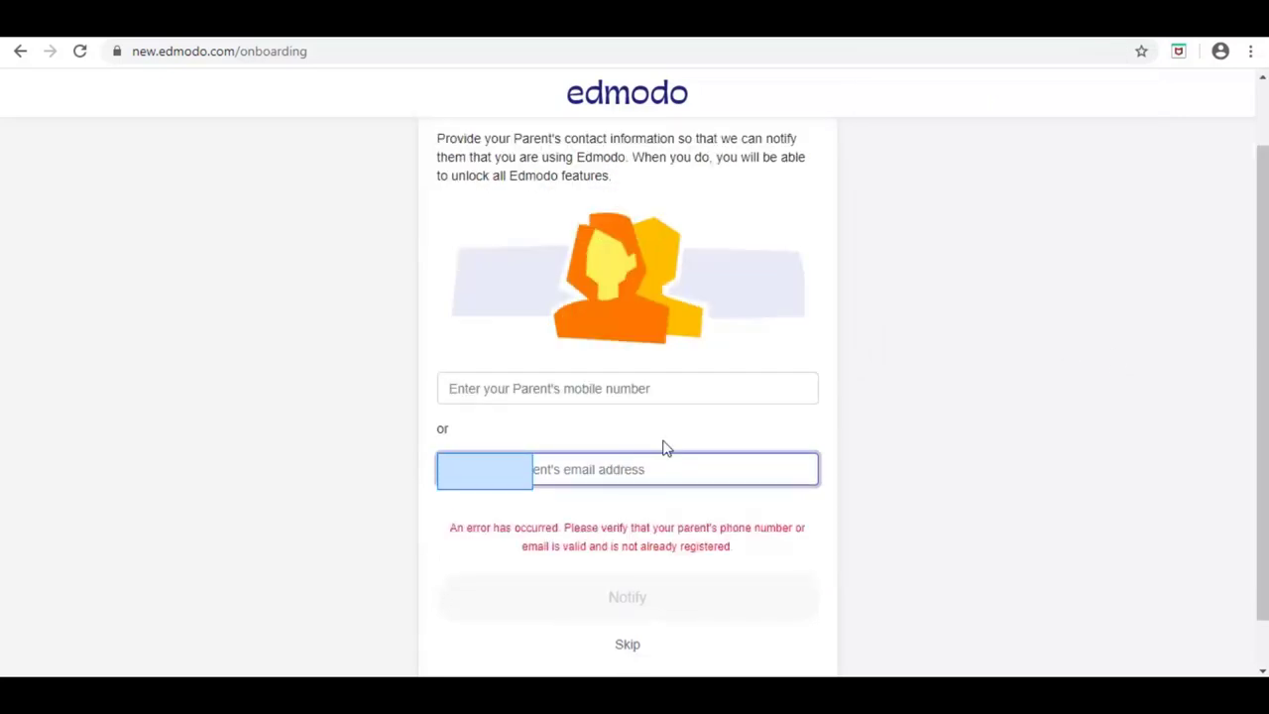
left_click(679, 392)
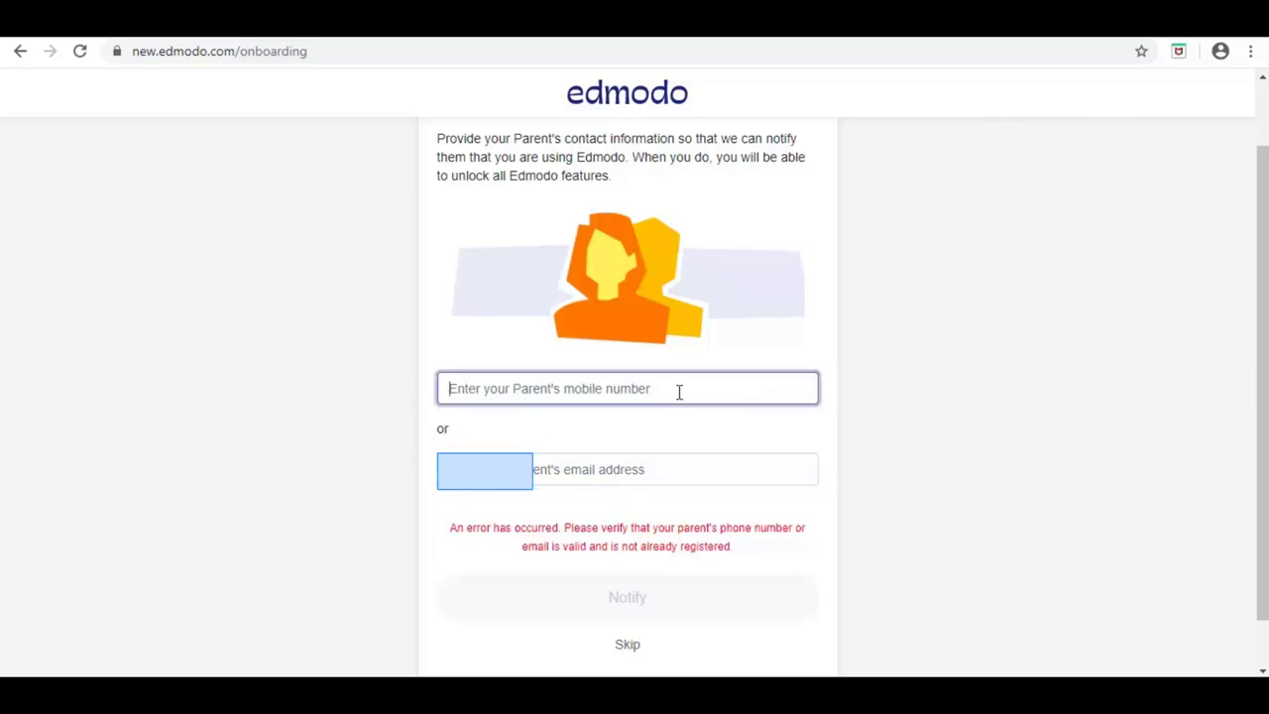
left_click(647, 467)
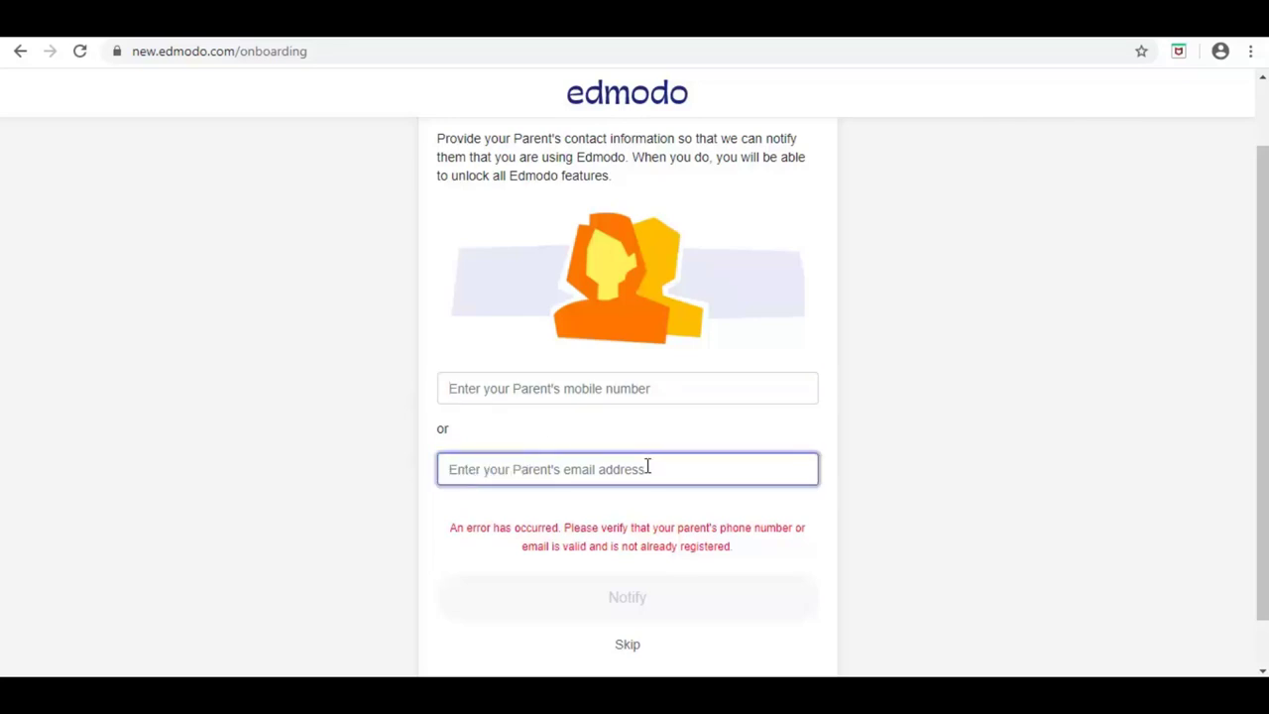
key("ctrl+v")
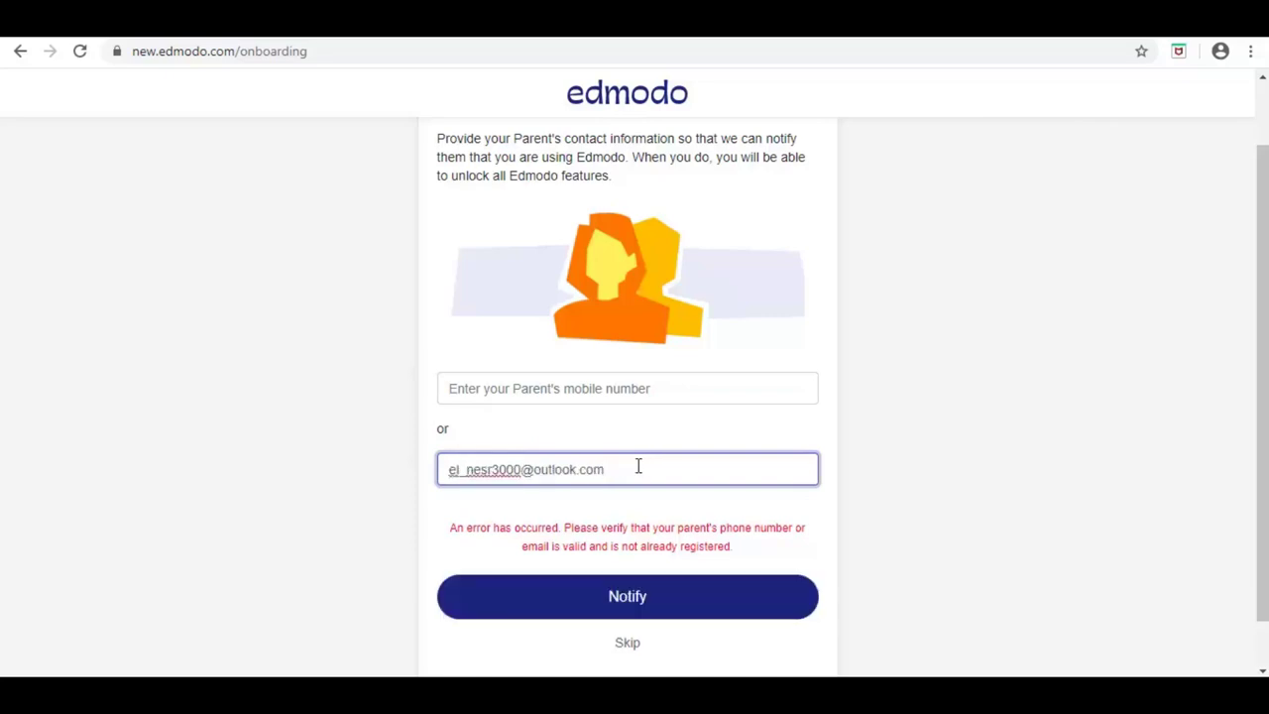
left_click(654, 608)
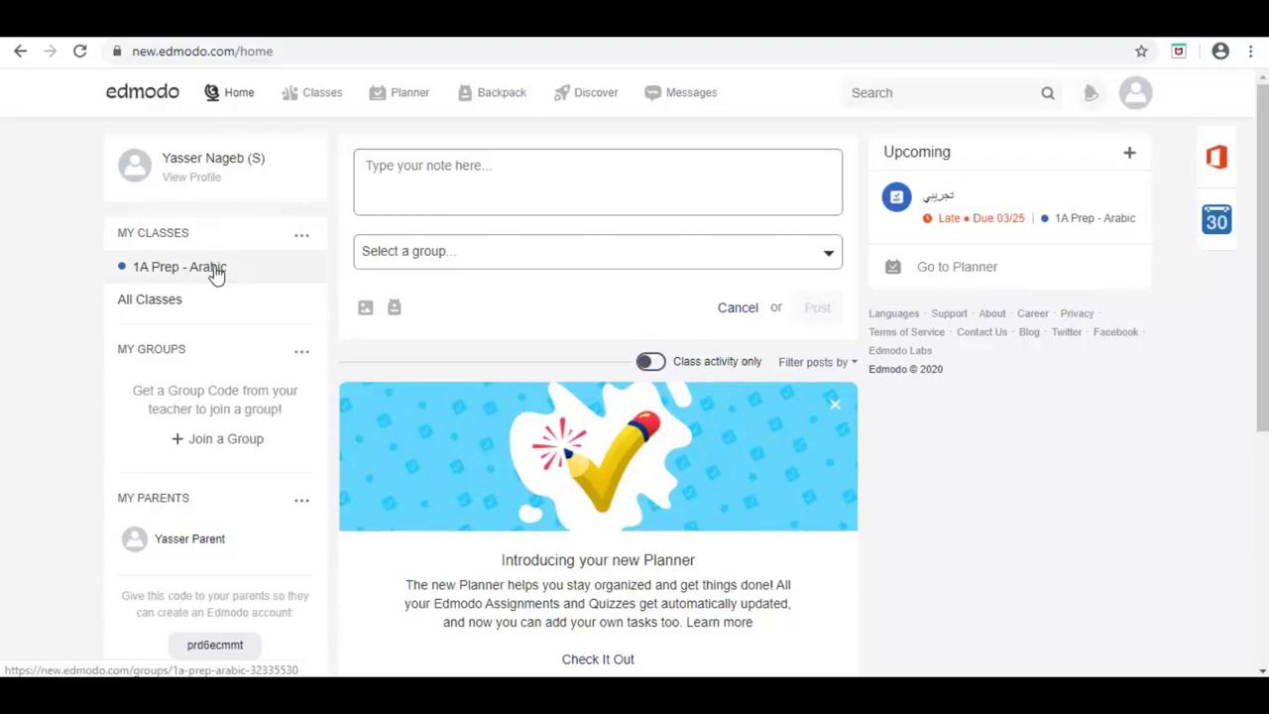
Try Join a Class from the My Classes menu, cancel it, and open 1A Prep - Arabic
left_click(299, 241)
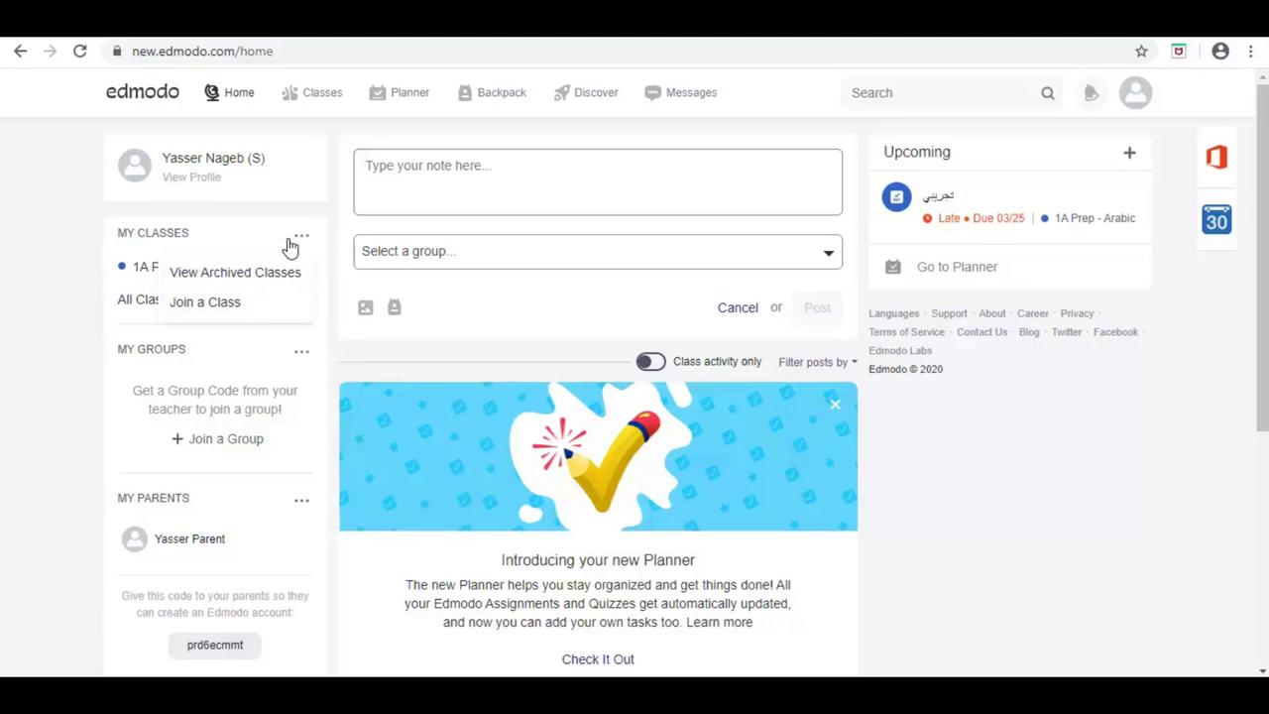
left_click(252, 307)
left_click(544, 173)
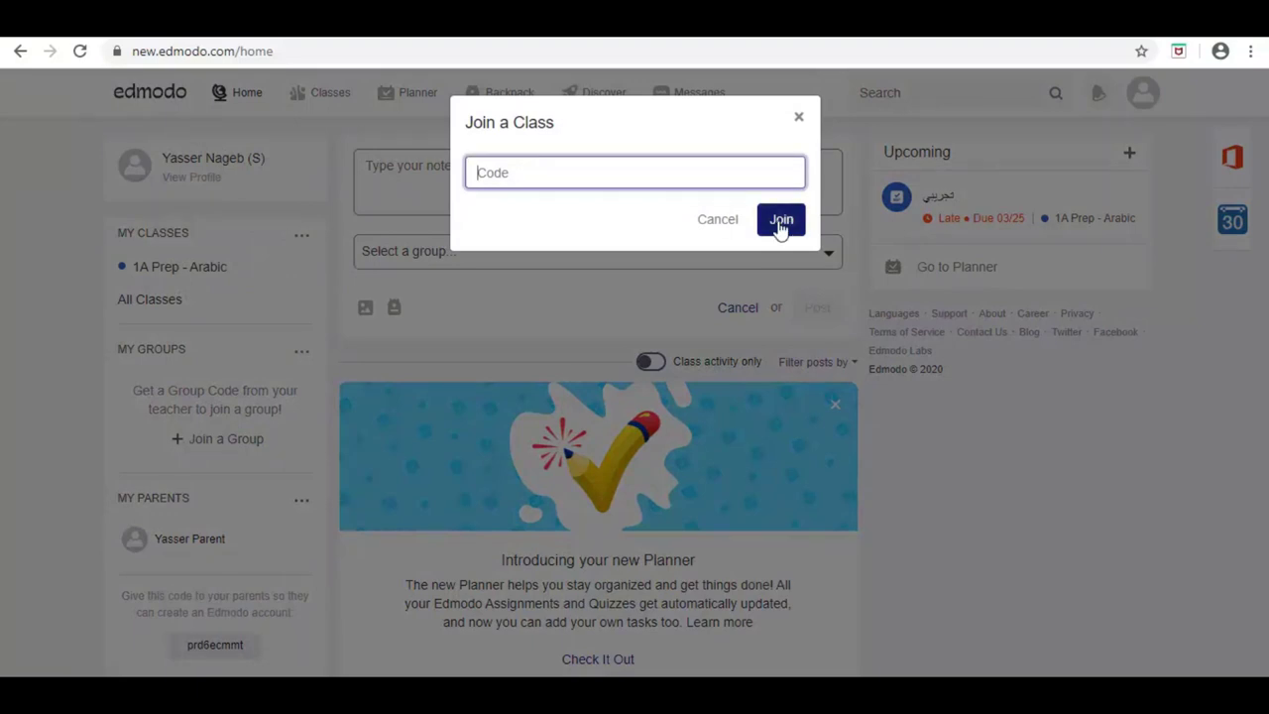
left_click(709, 221)
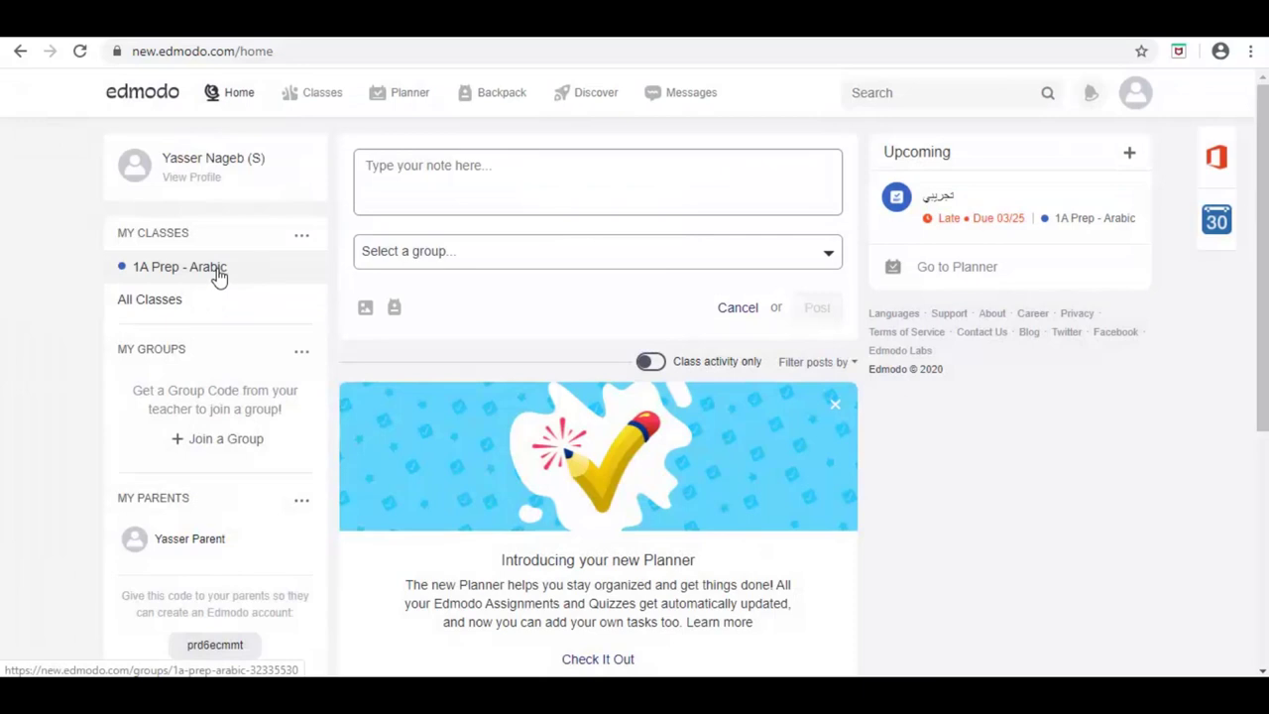
left_click(219, 275)
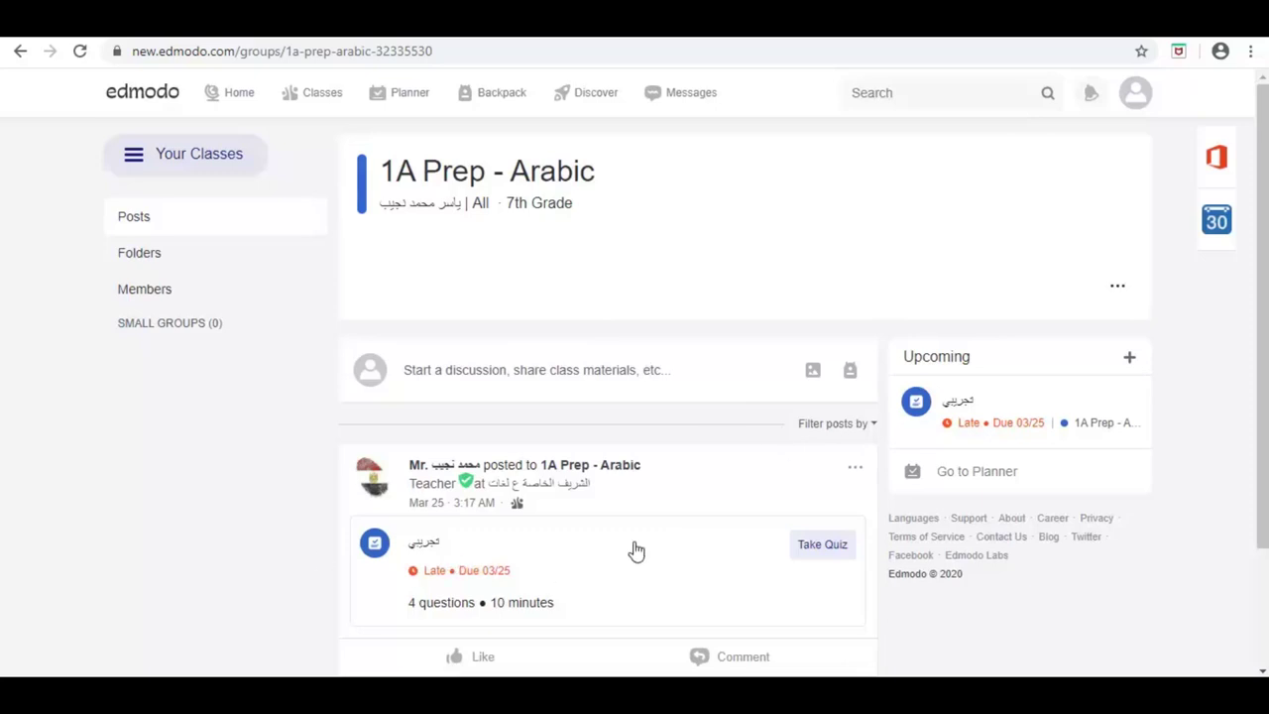
Browse the 1A Prep - Arabic posts and header, then view its empty Folders section
scroll(635, 535, "down", 2)
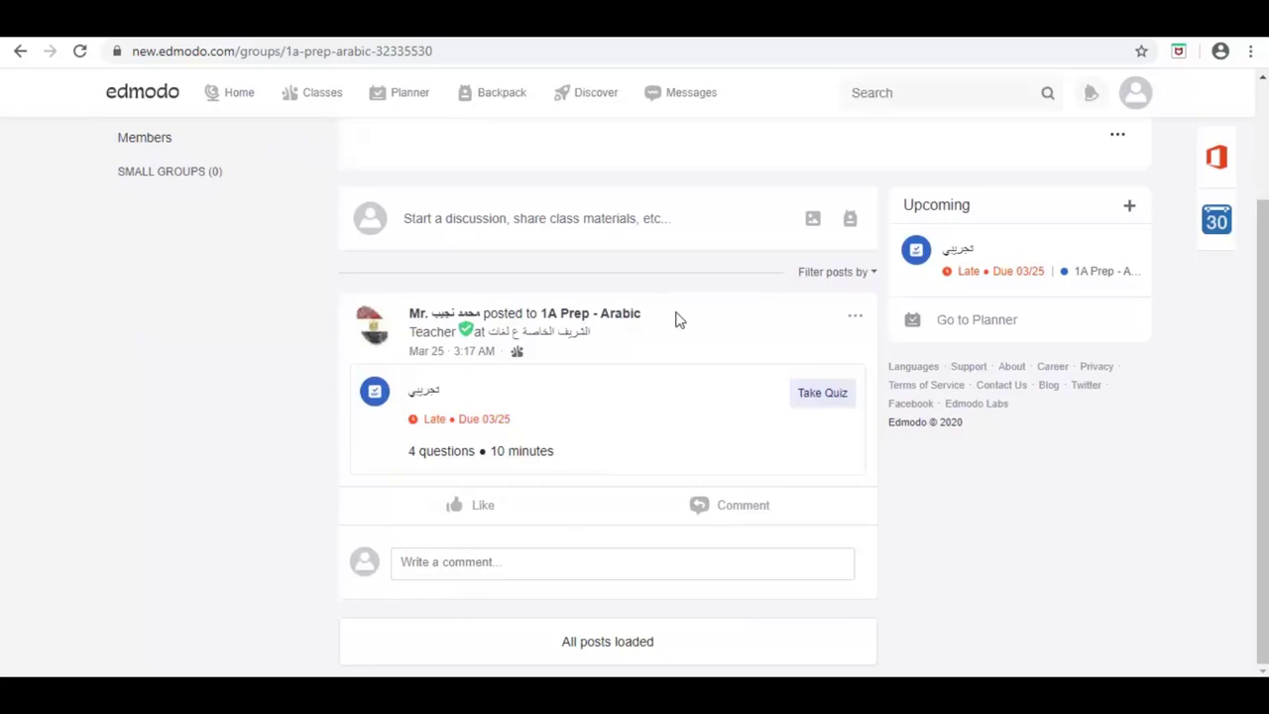
scroll(634, 271, "up", 2)
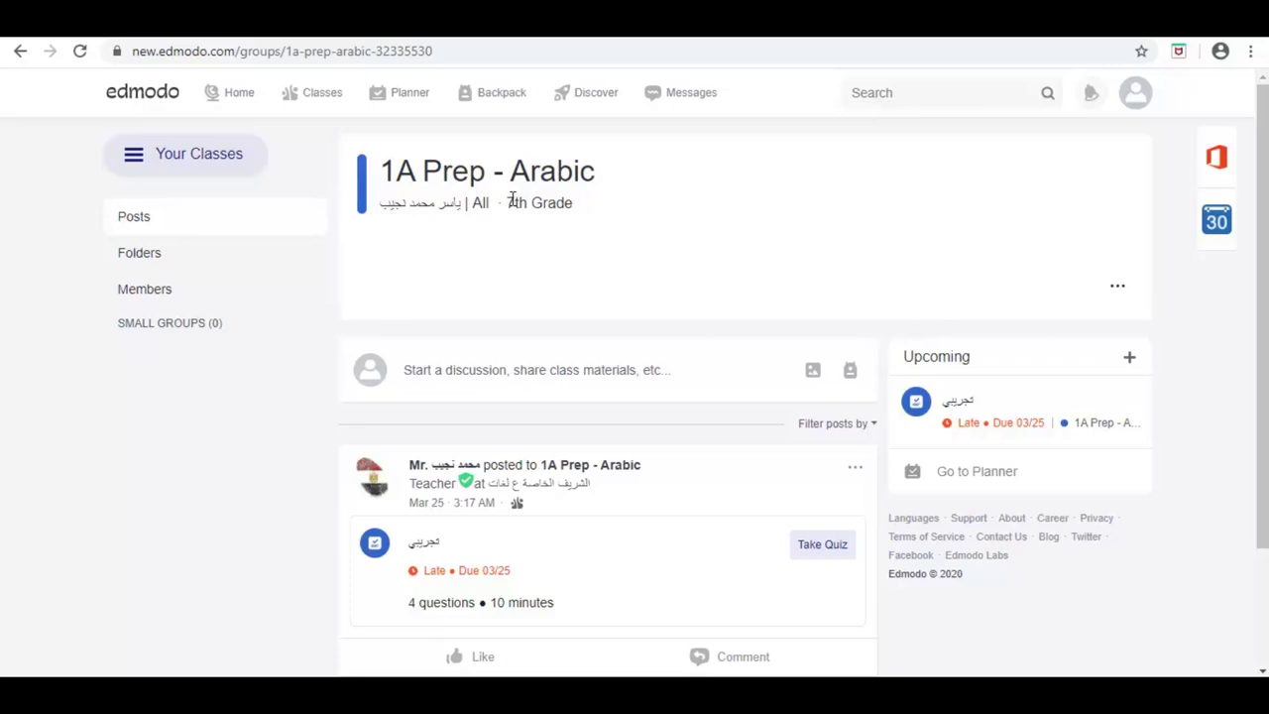
left_click_drag(506, 202, 578, 205)
left_click(578, 205)
left_click_drag(379, 208, 462, 204)
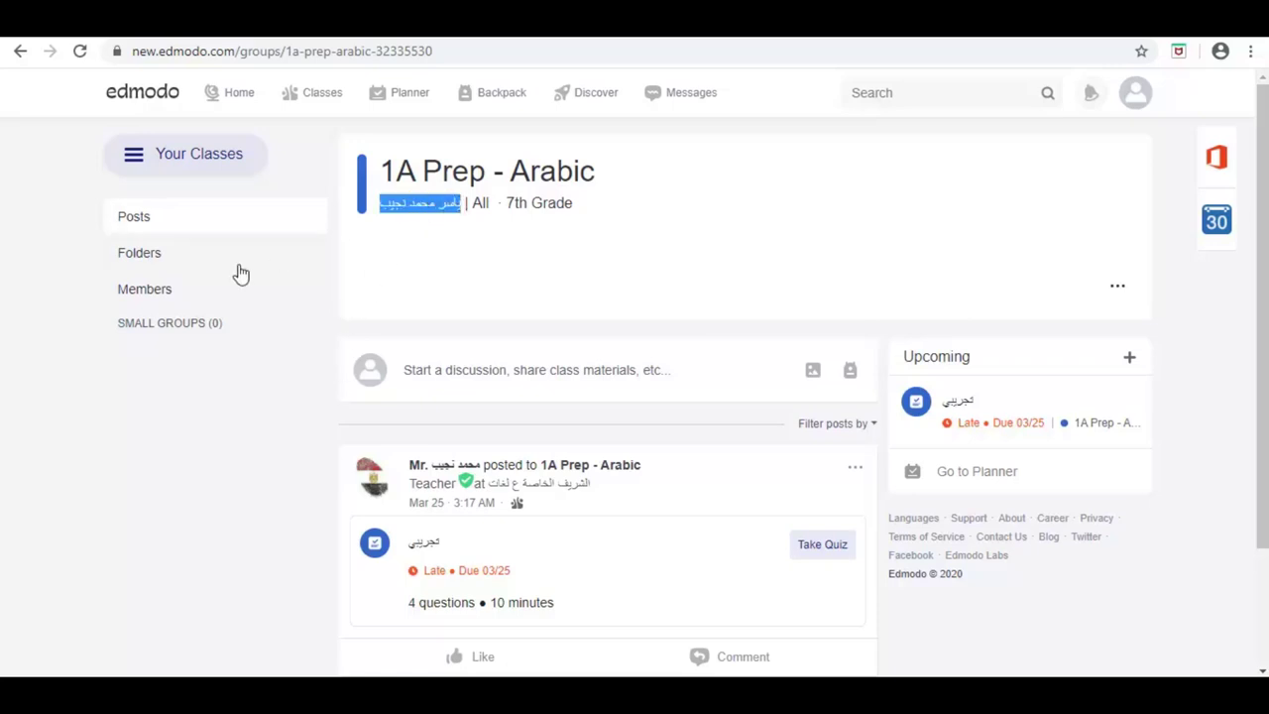
left_click(166, 268)
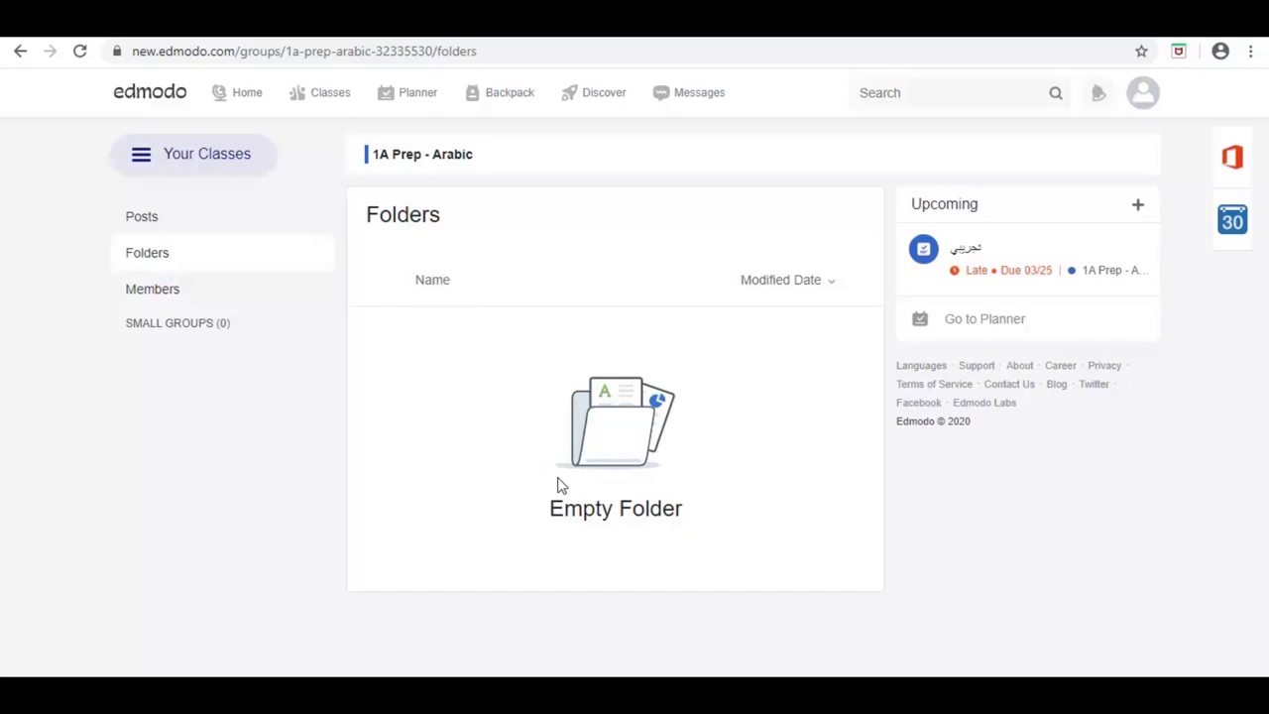
Open the class Members list and show the Teachers tab with the Class Owner
left_click(188, 302)
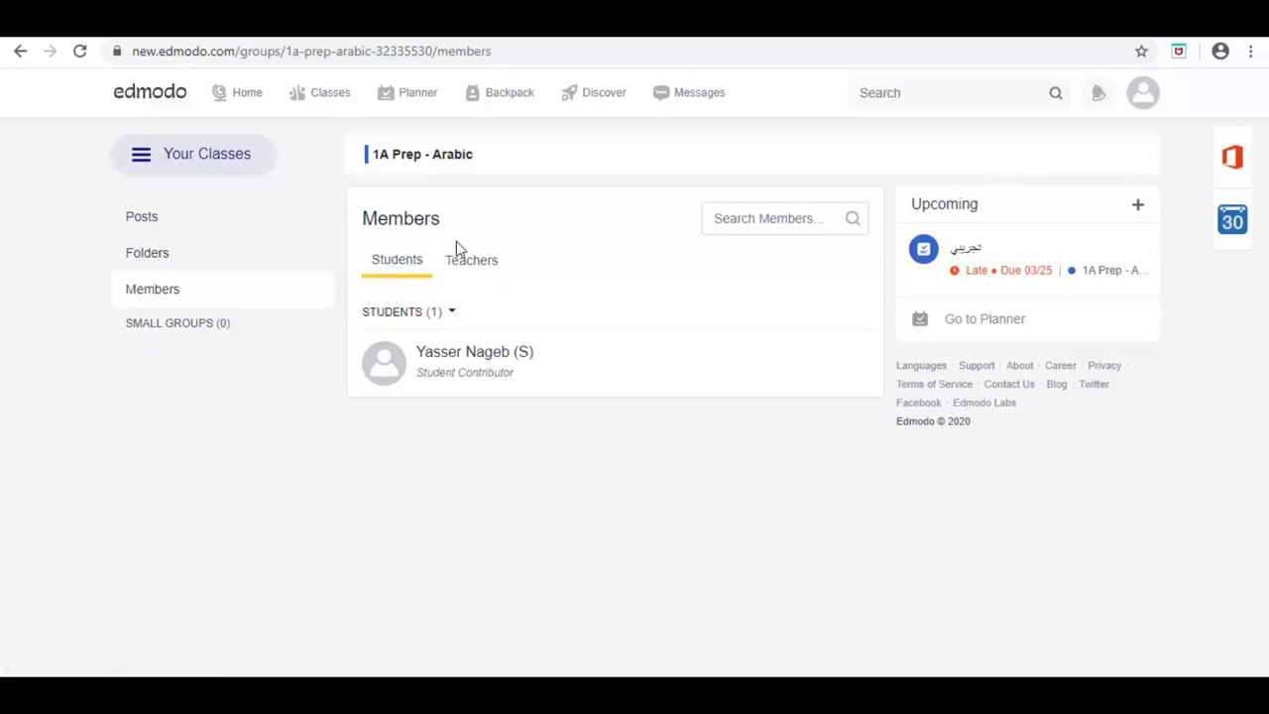
left_click(487, 273)
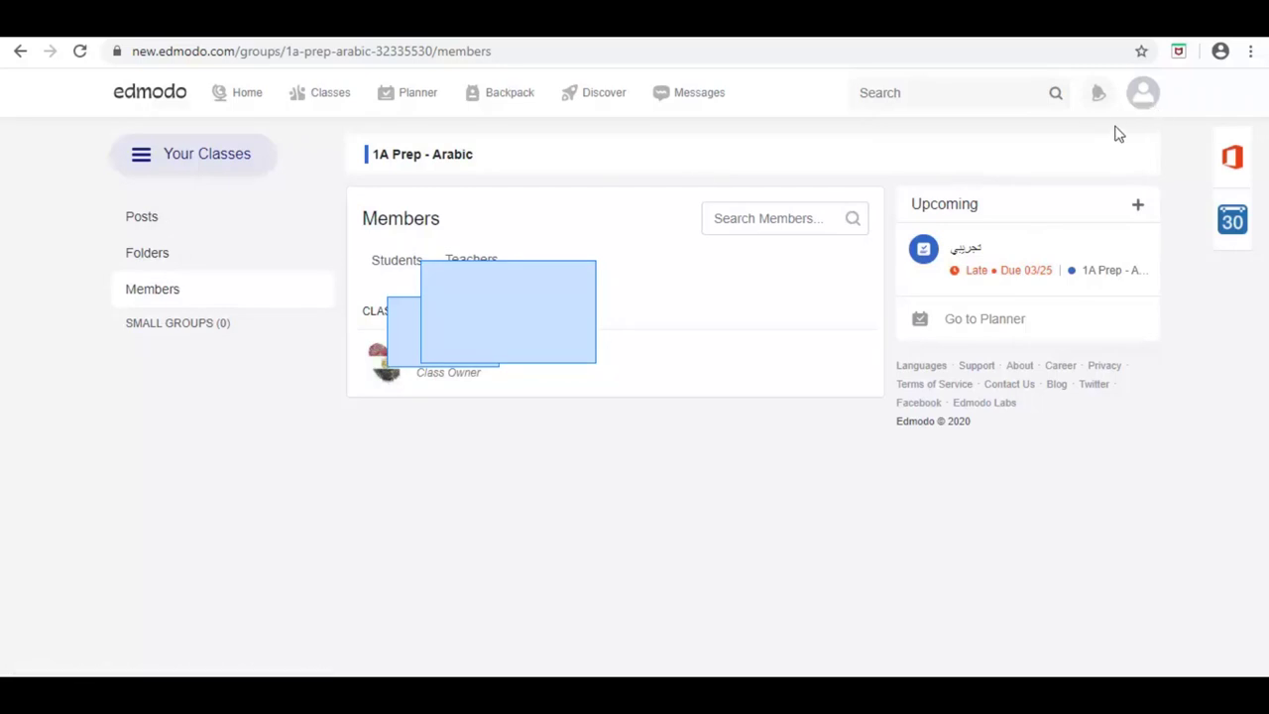
Switch the Edmodo site language to العربية from the footer Languages list
left_click(932, 369)
scroll(954, 532, "down", 5)
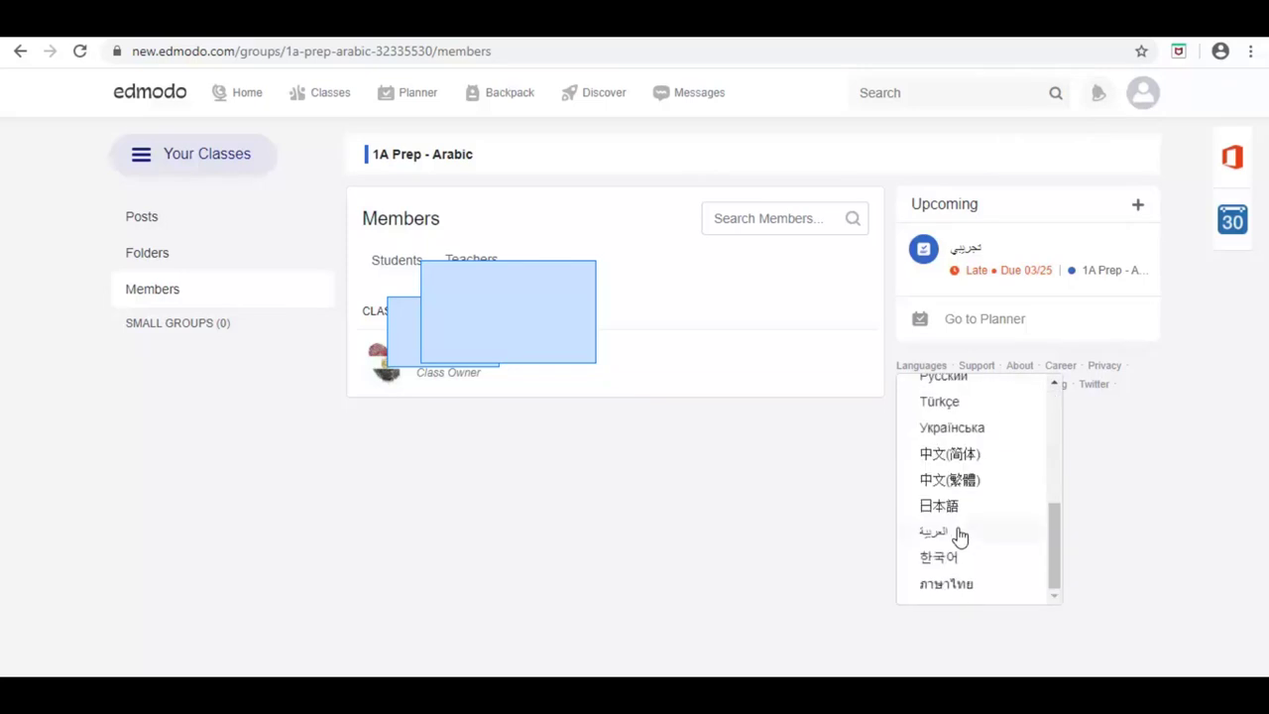
left_click(957, 533)
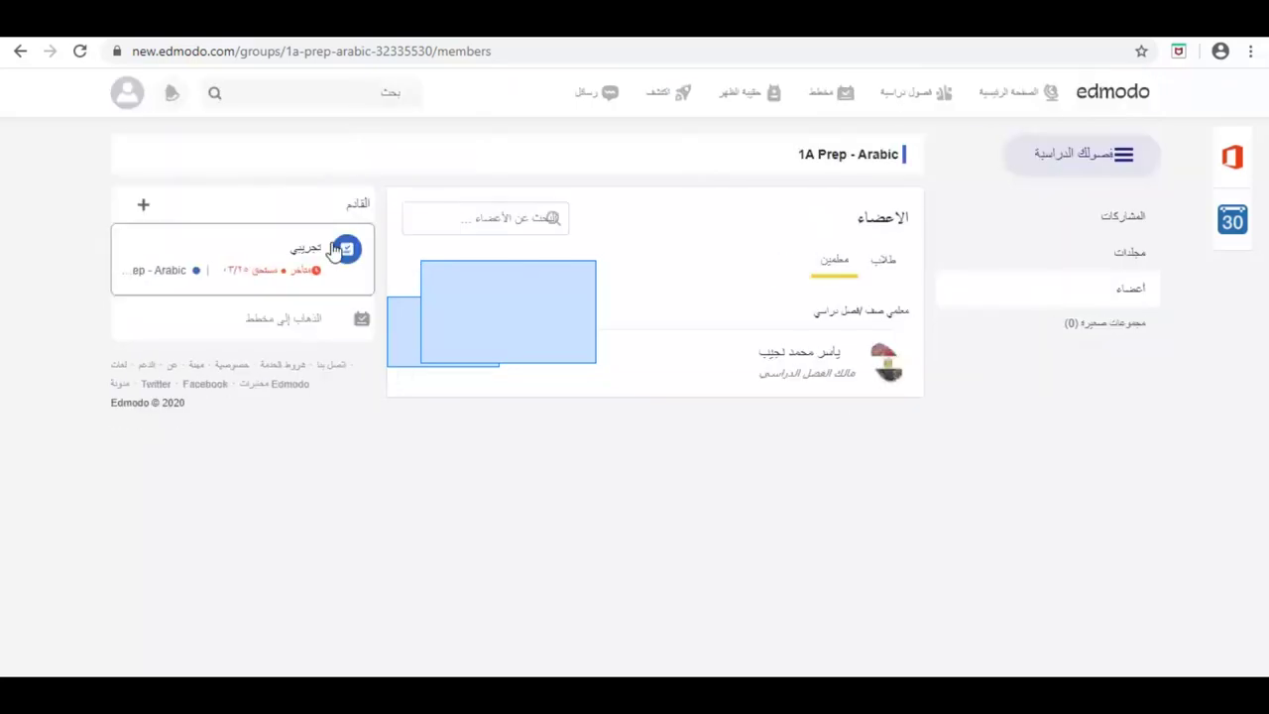
Switch the site back to English (US) and go to account Settings
left_click(119, 365)
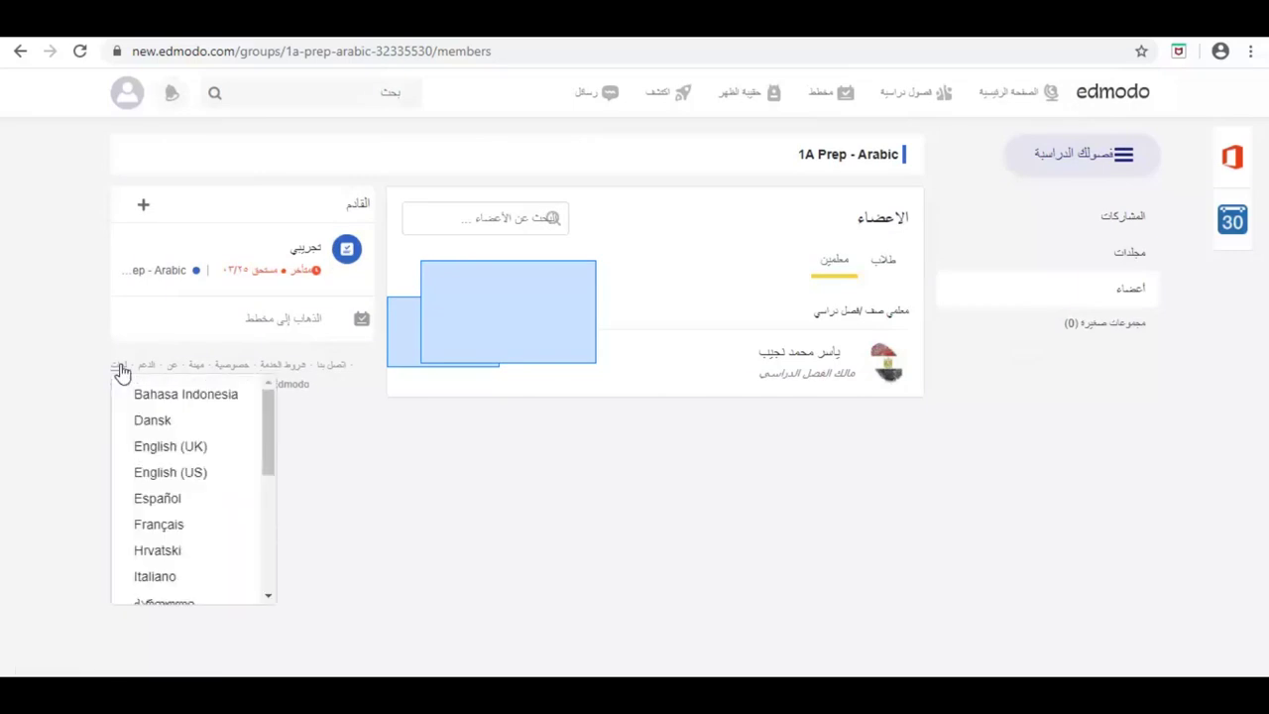
left_click(188, 476)
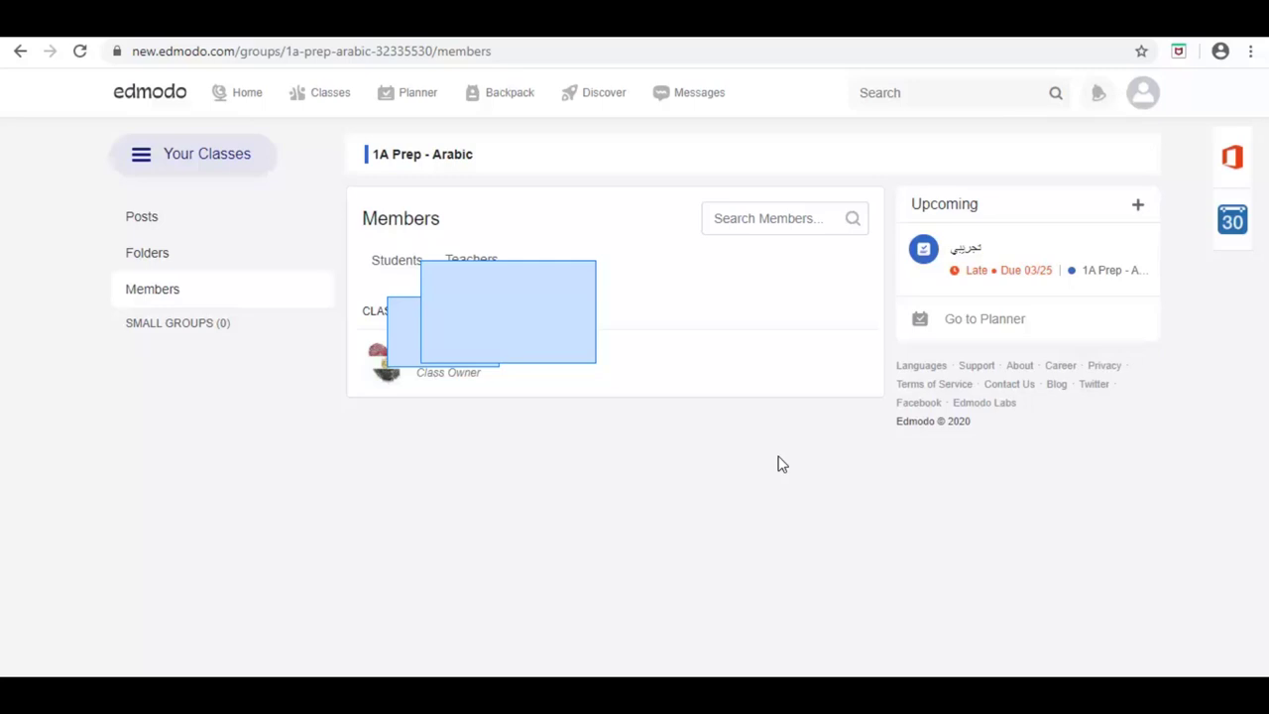
left_click(1141, 100)
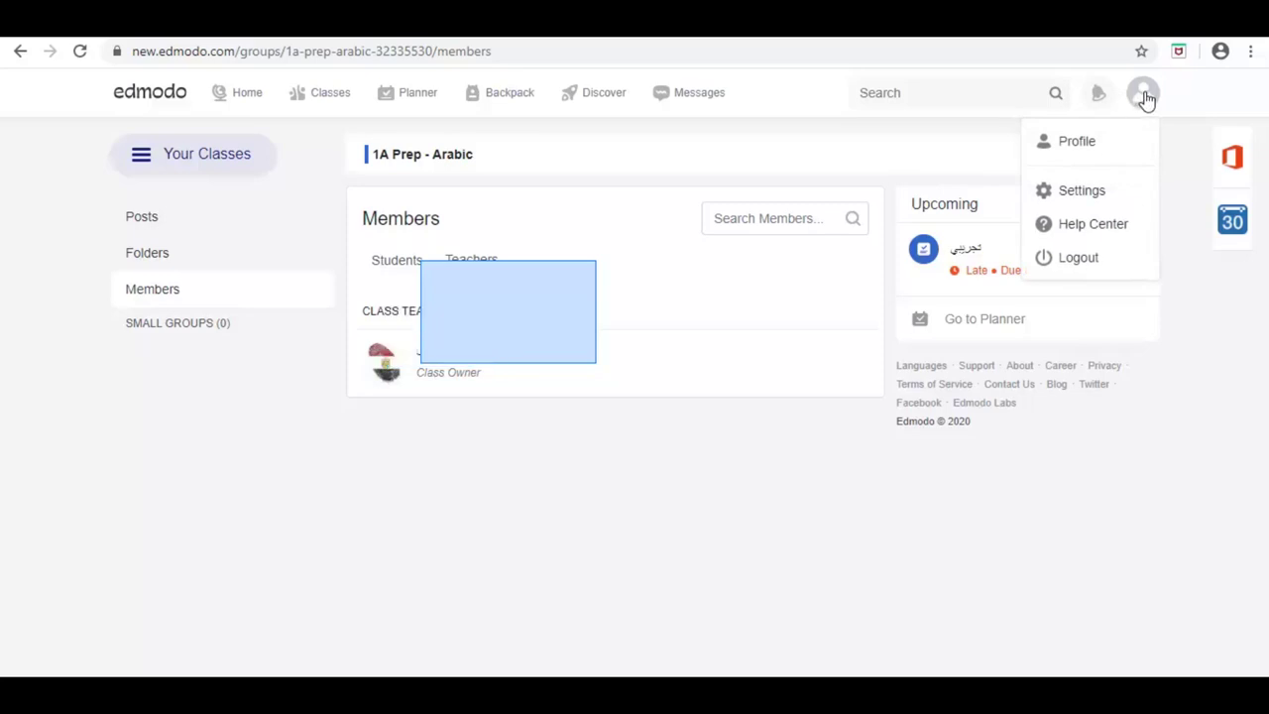
left_click(1100, 191)
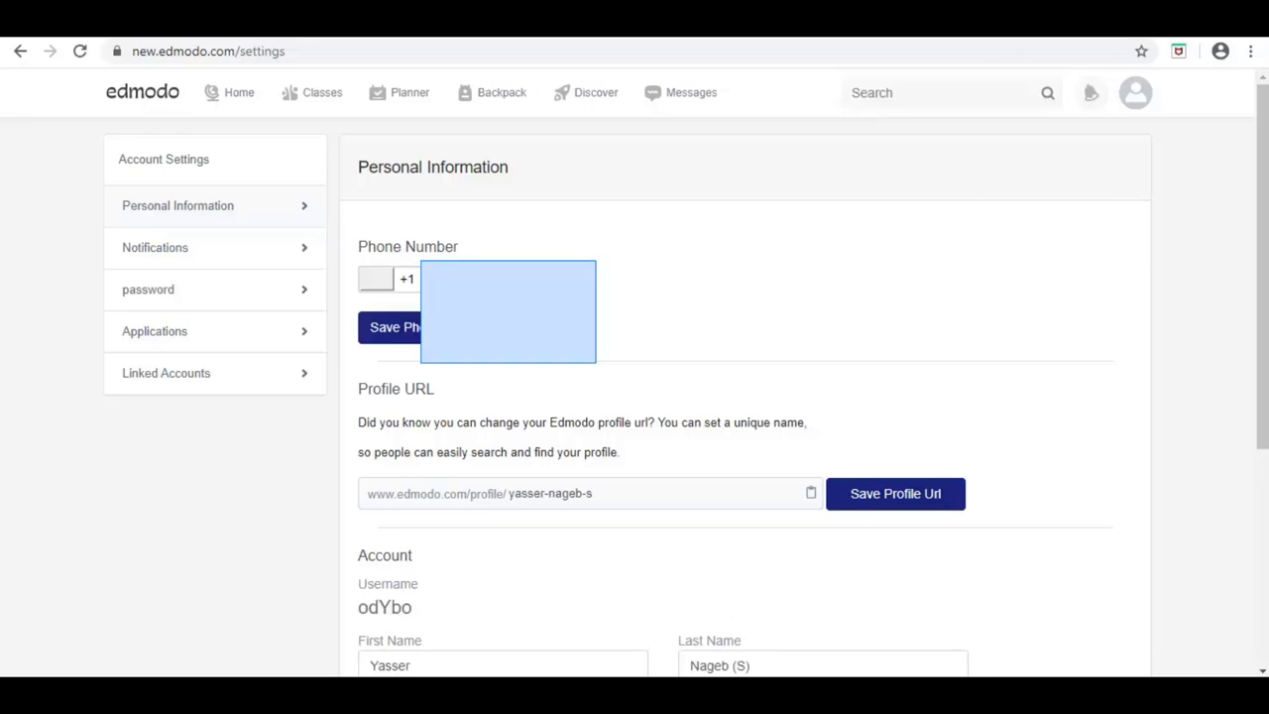
Change the phone country code from +1 to +20 and enter the Egyptian mobile number
left_click(411, 279)
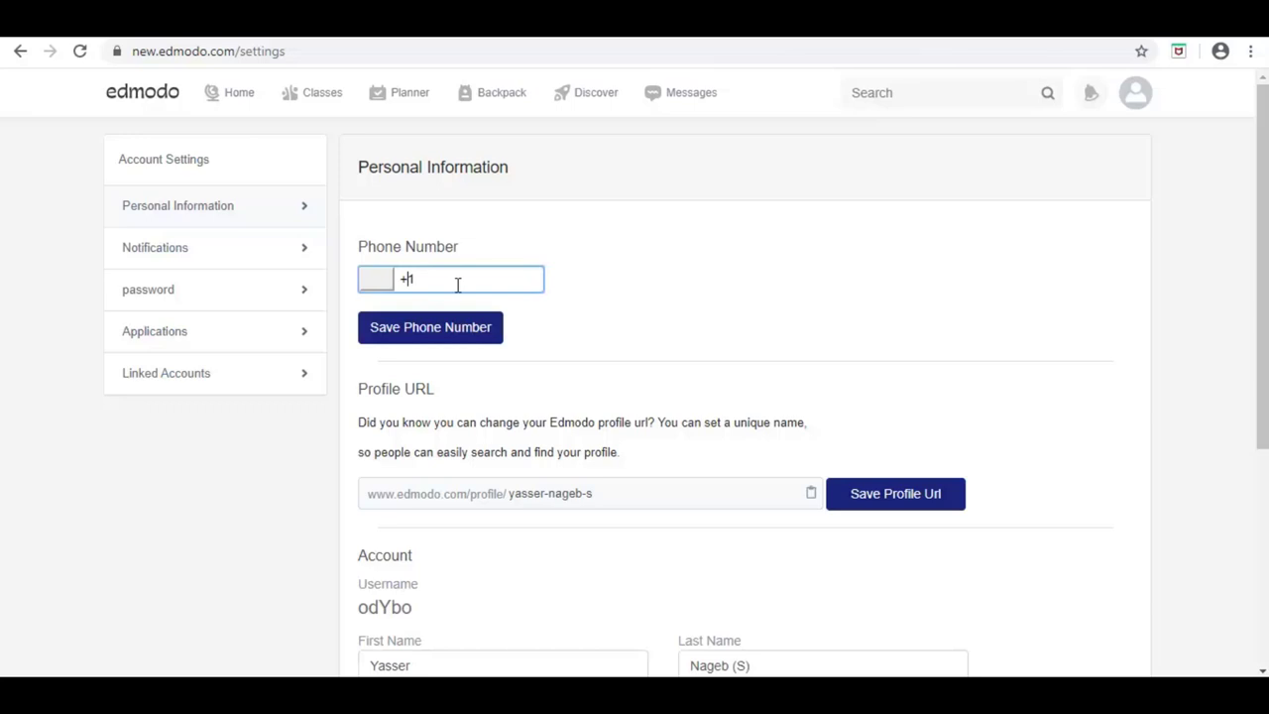
left_click_drag(404, 278, 413, 278)
type("2")
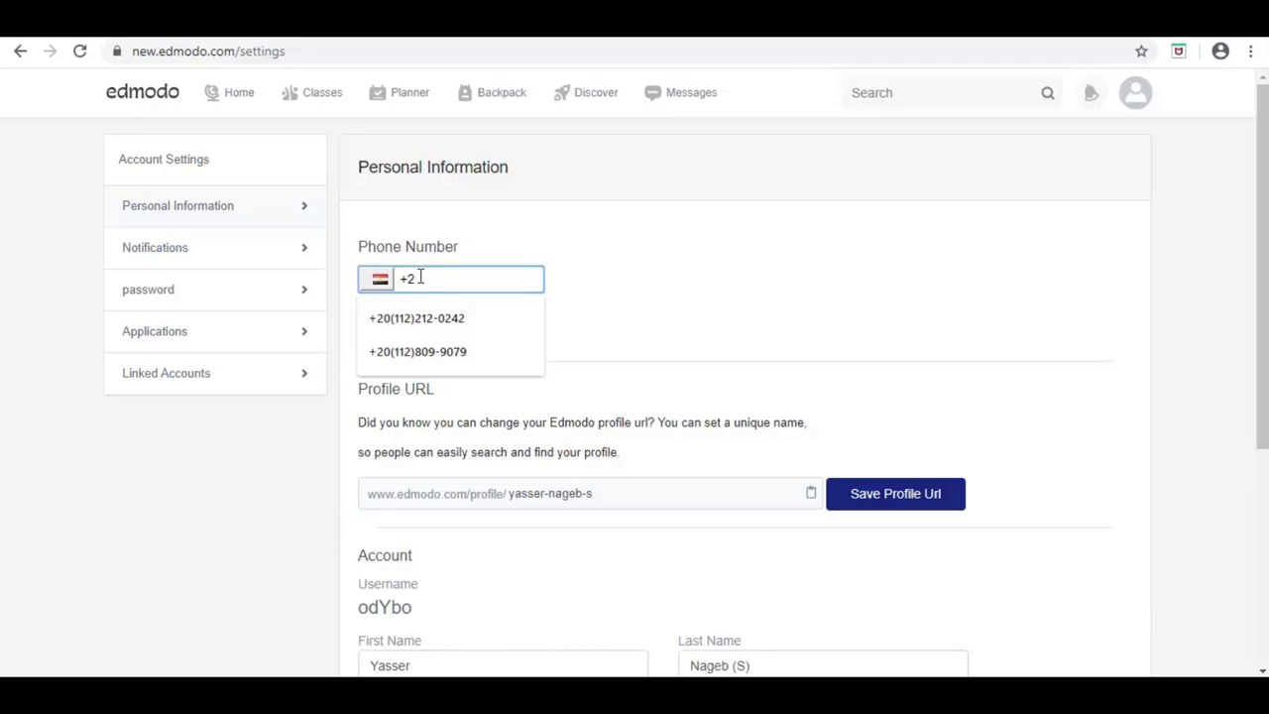
key("Down")
key("Down")
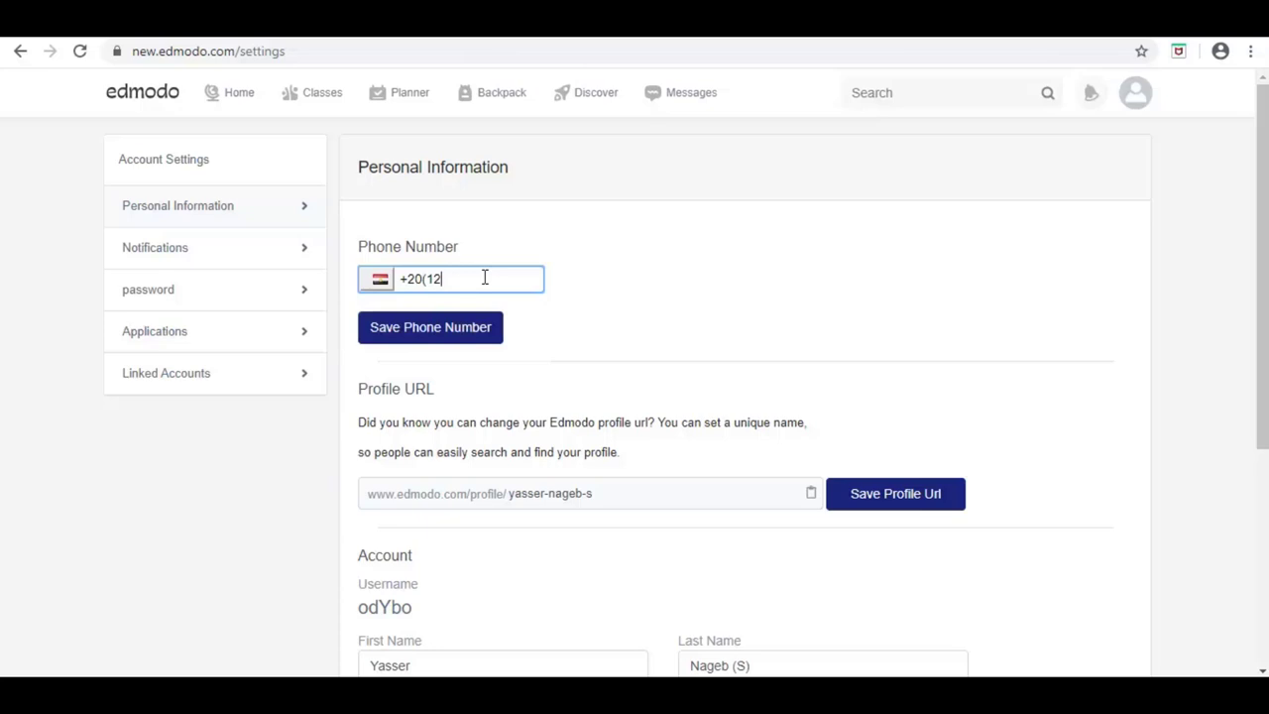
left_click_drag(506, 280, 399, 287)
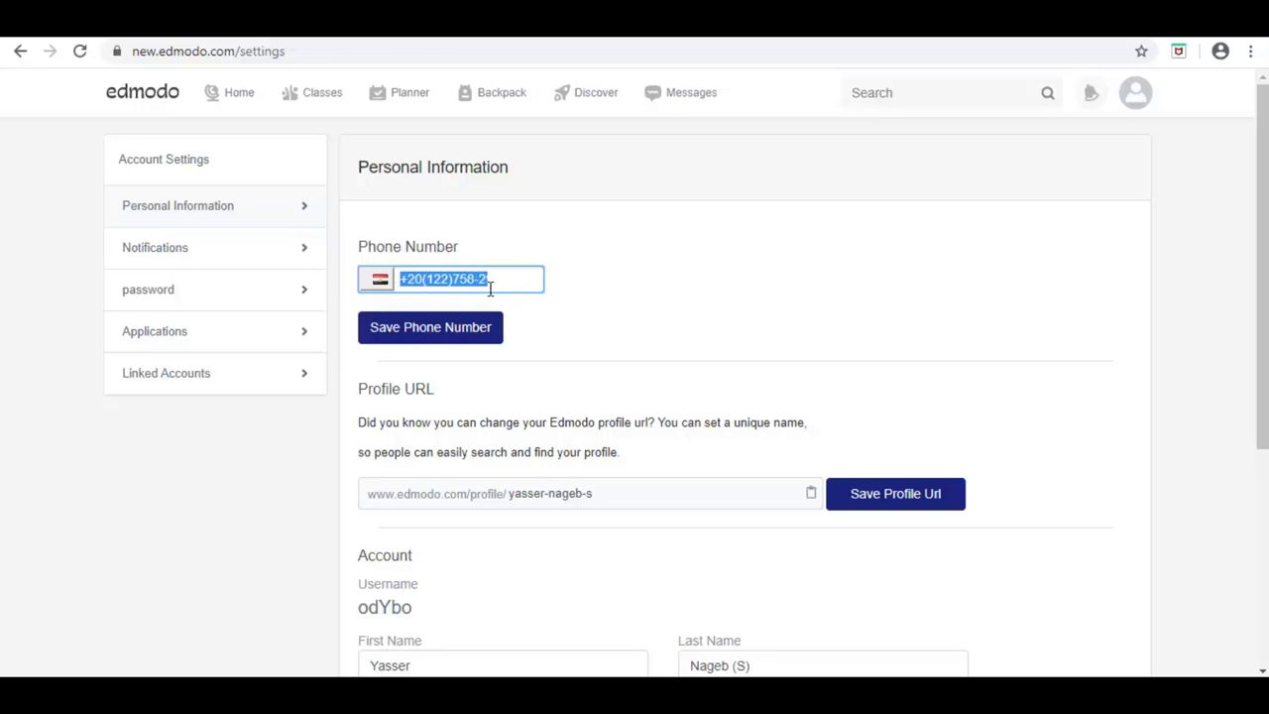
Save the new phone number, select the first code box, and return to the Word notes
left_click(444, 335)
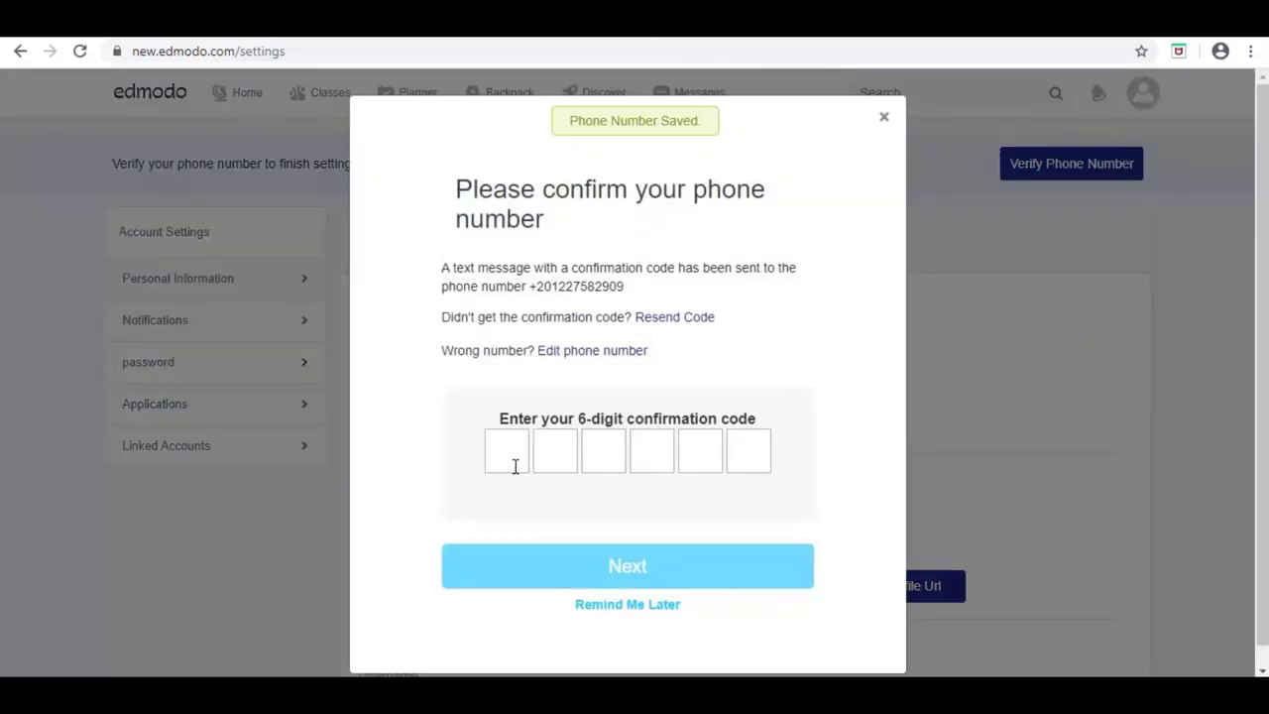
left_click(513, 454)
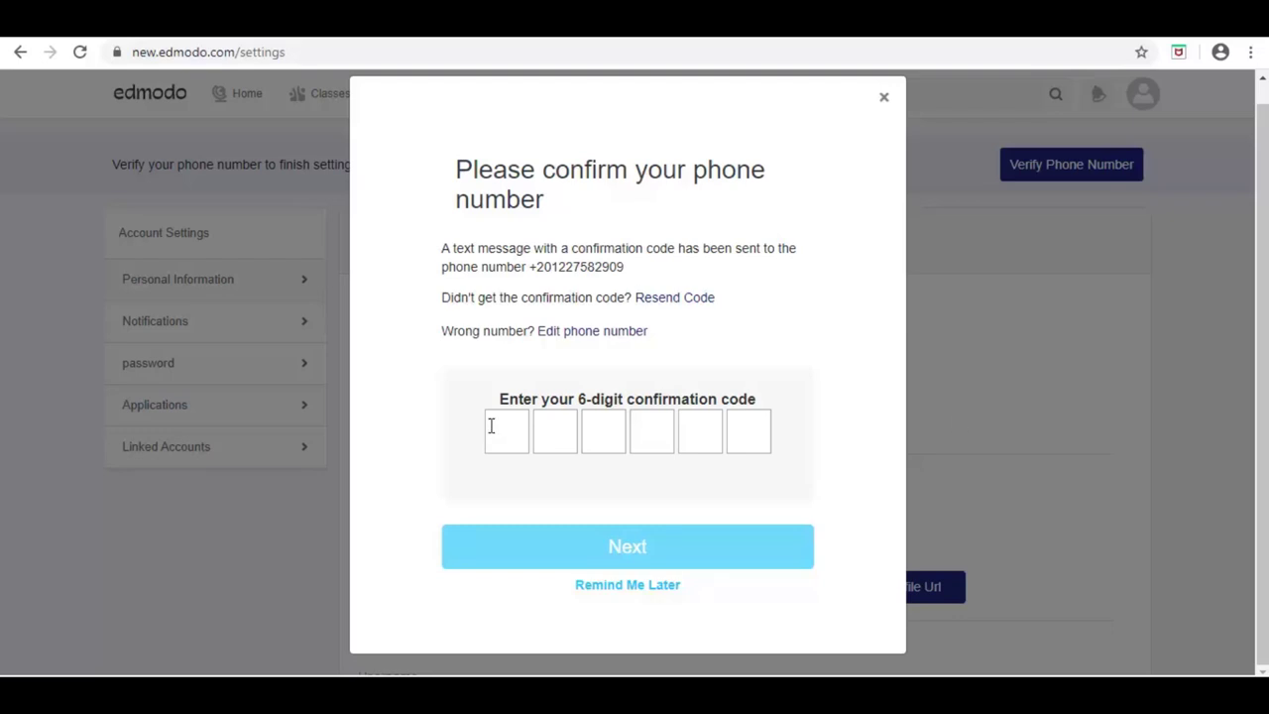
double_click(839, 436)
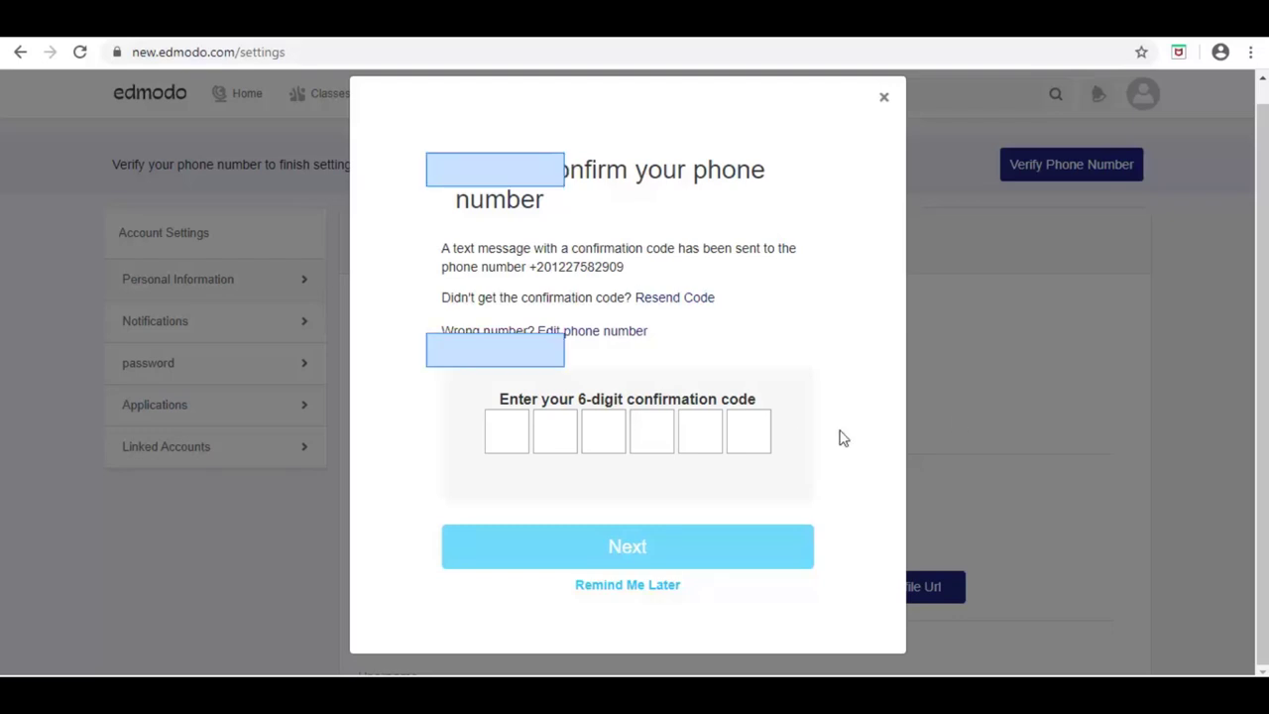
key("alt+Tab")
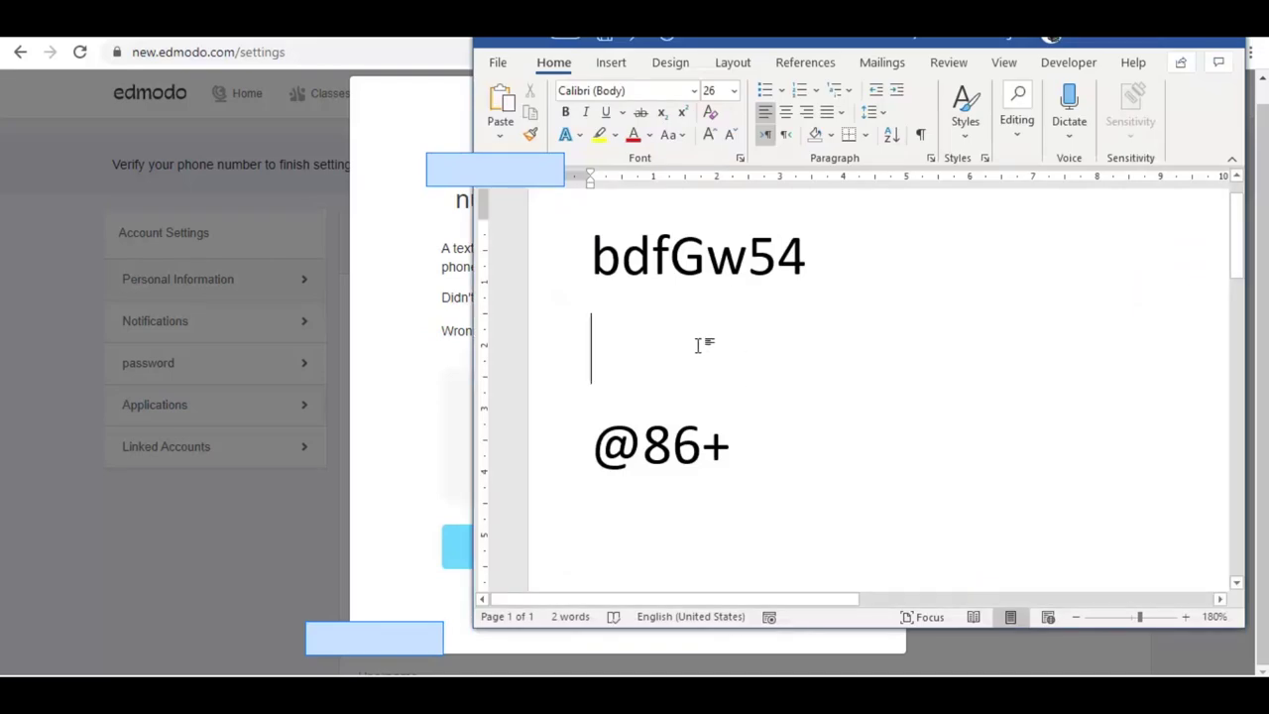
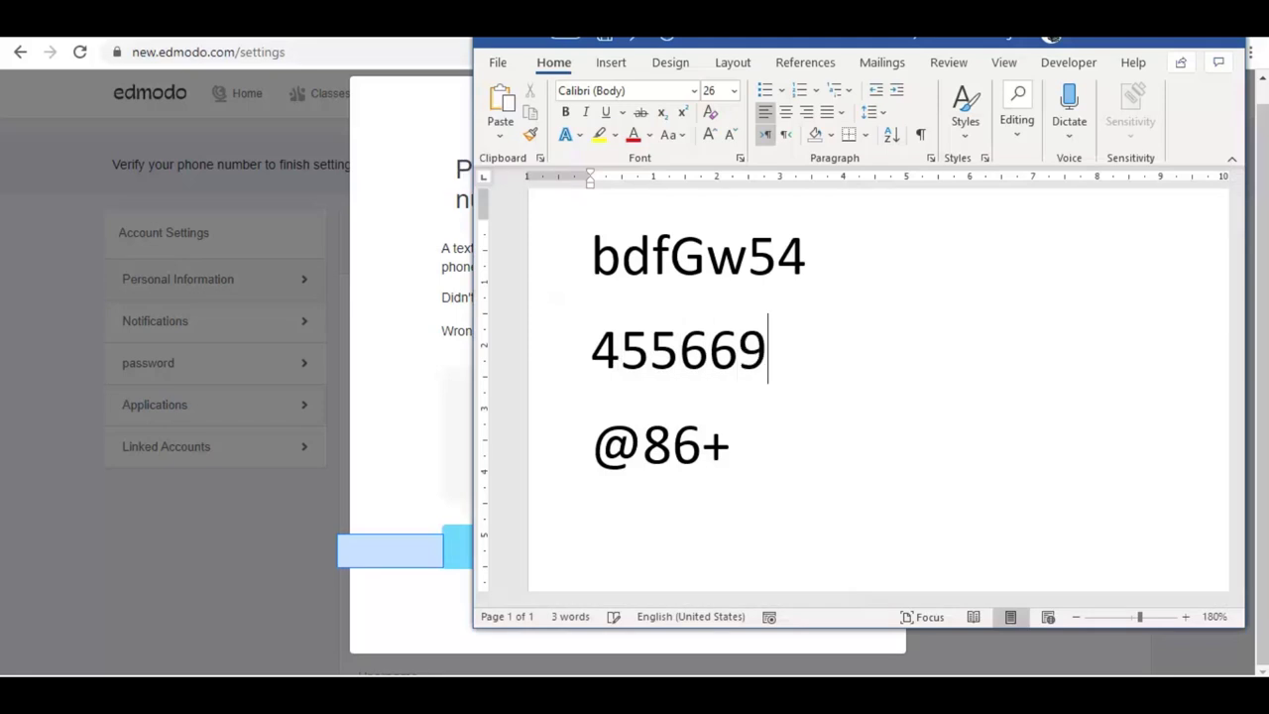
Type the confirmation code in Word, then repeat it below in Arabic-Indic digits
key("Return")
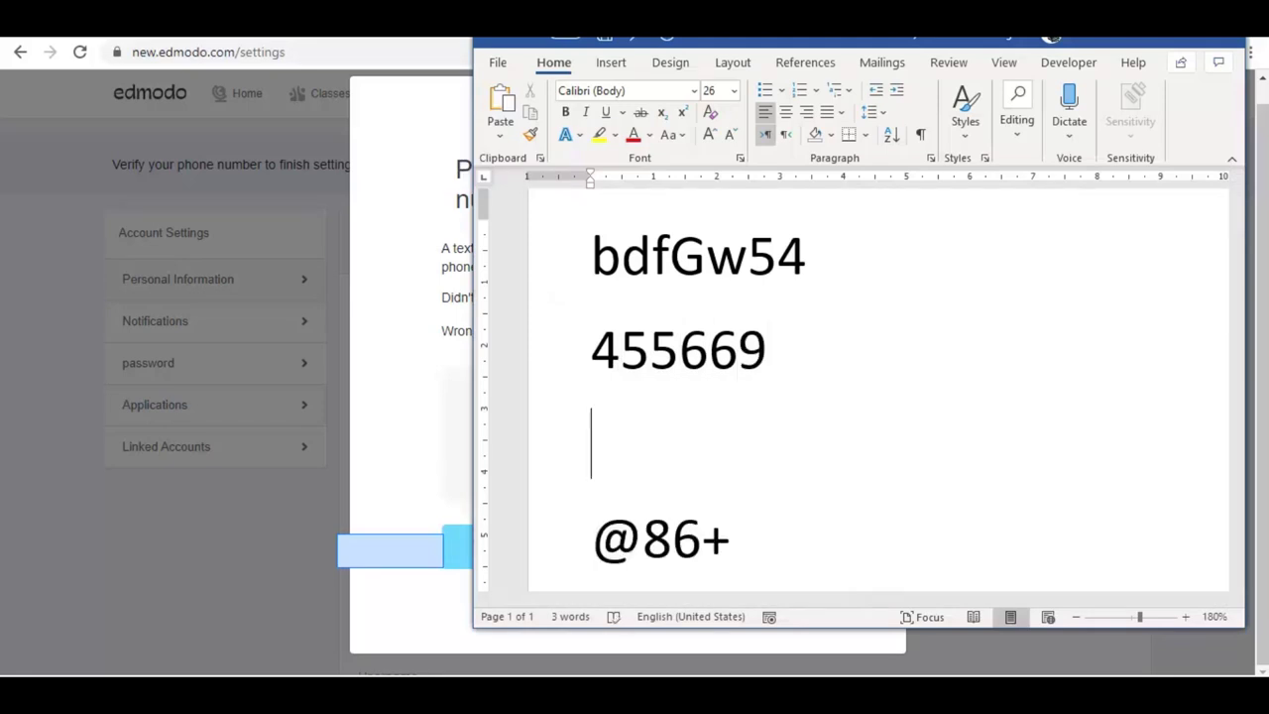
key("alt+shift")
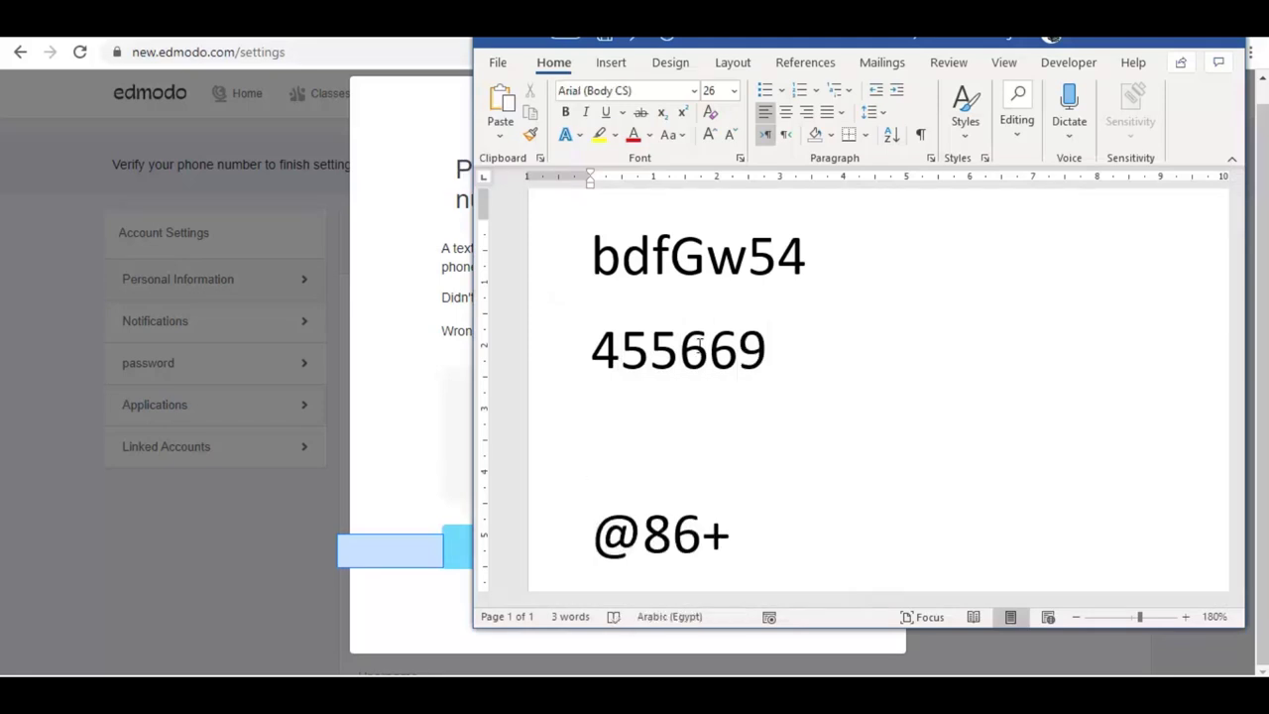
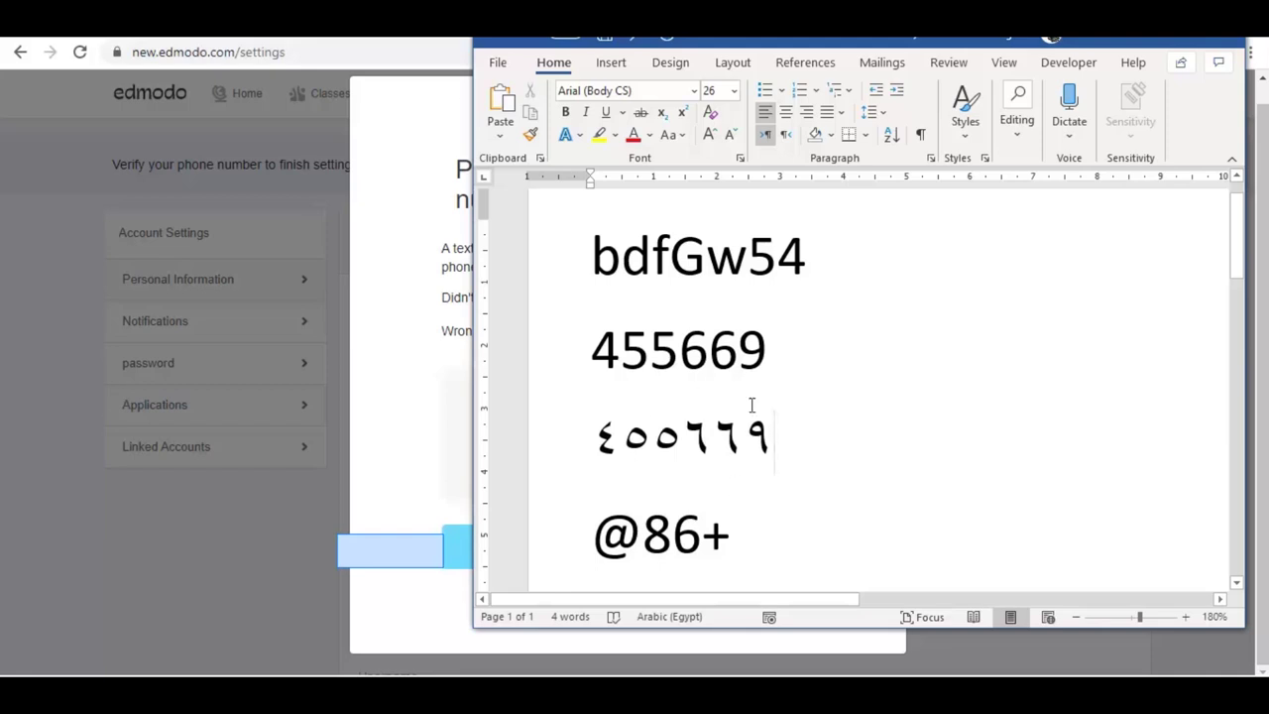
triple_click(698, 346)
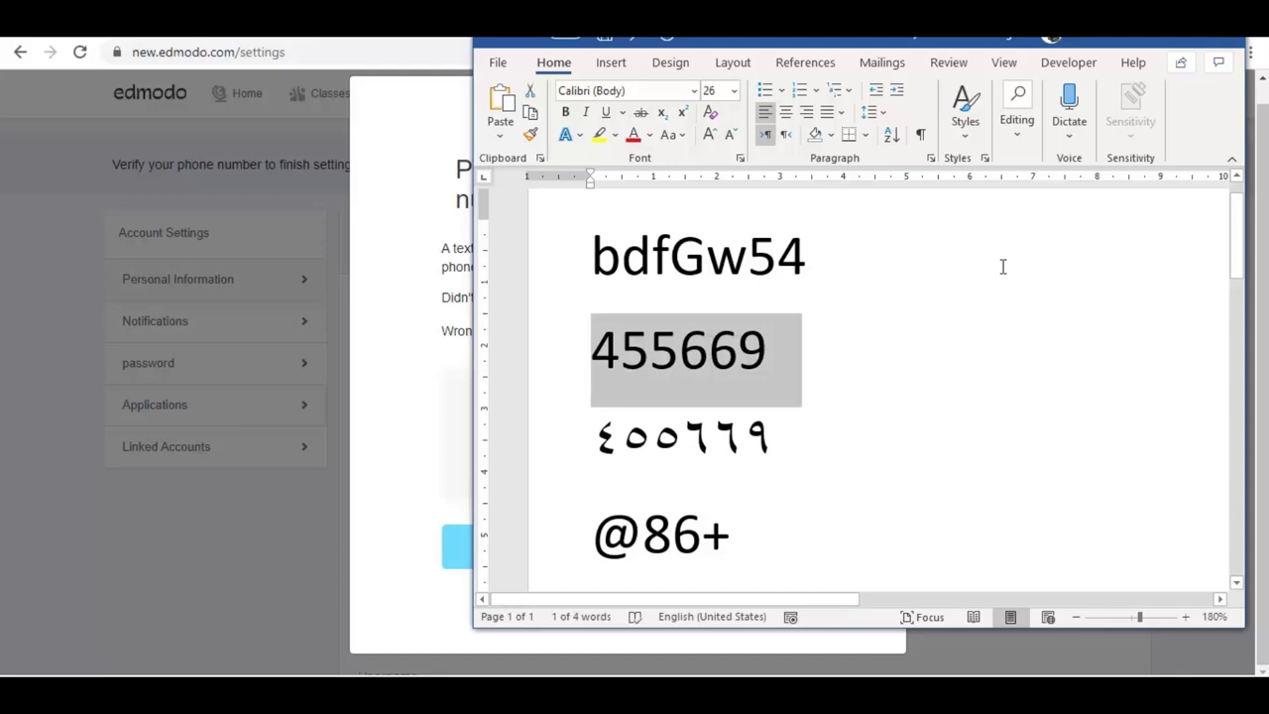
Postpone the phone code confirmation with Remind Me Later and scroll down the settings
left_click(429, 394)
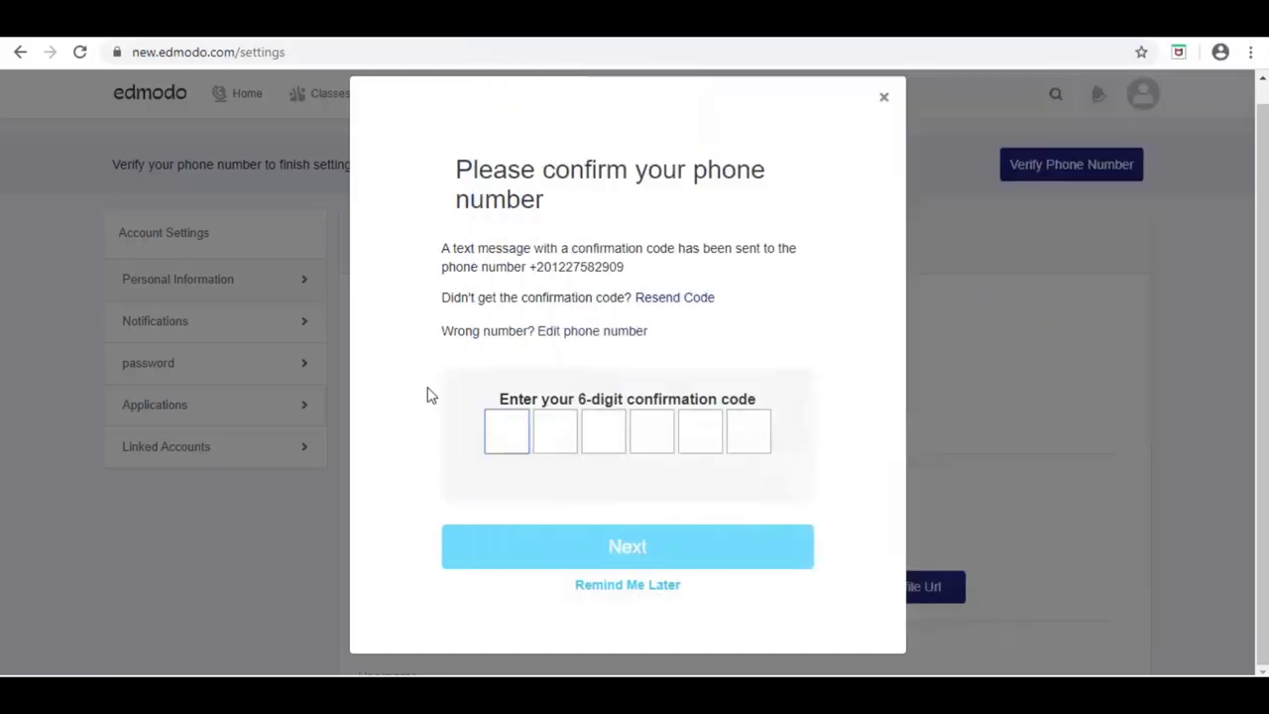
left_click(651, 586)
scroll(540, 567, "down", 2)
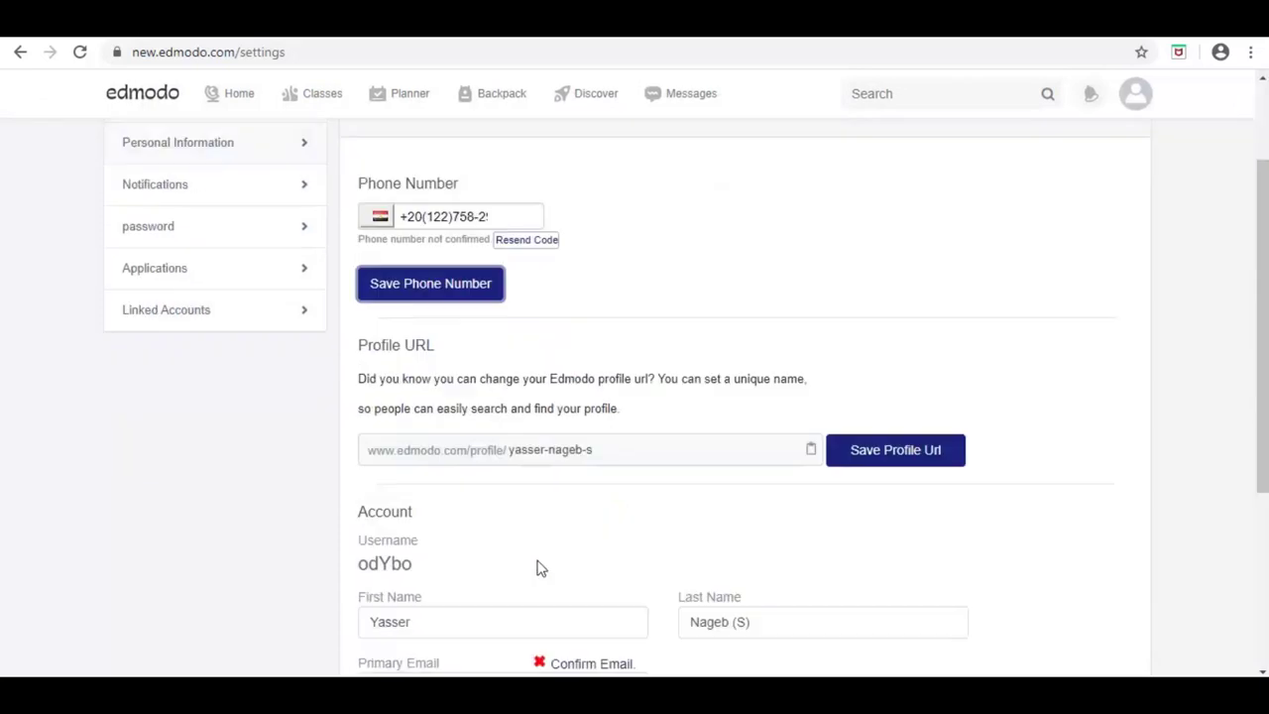
scroll(540, 567, "down", 1)
left_click_drag(634, 403, 507, 400)
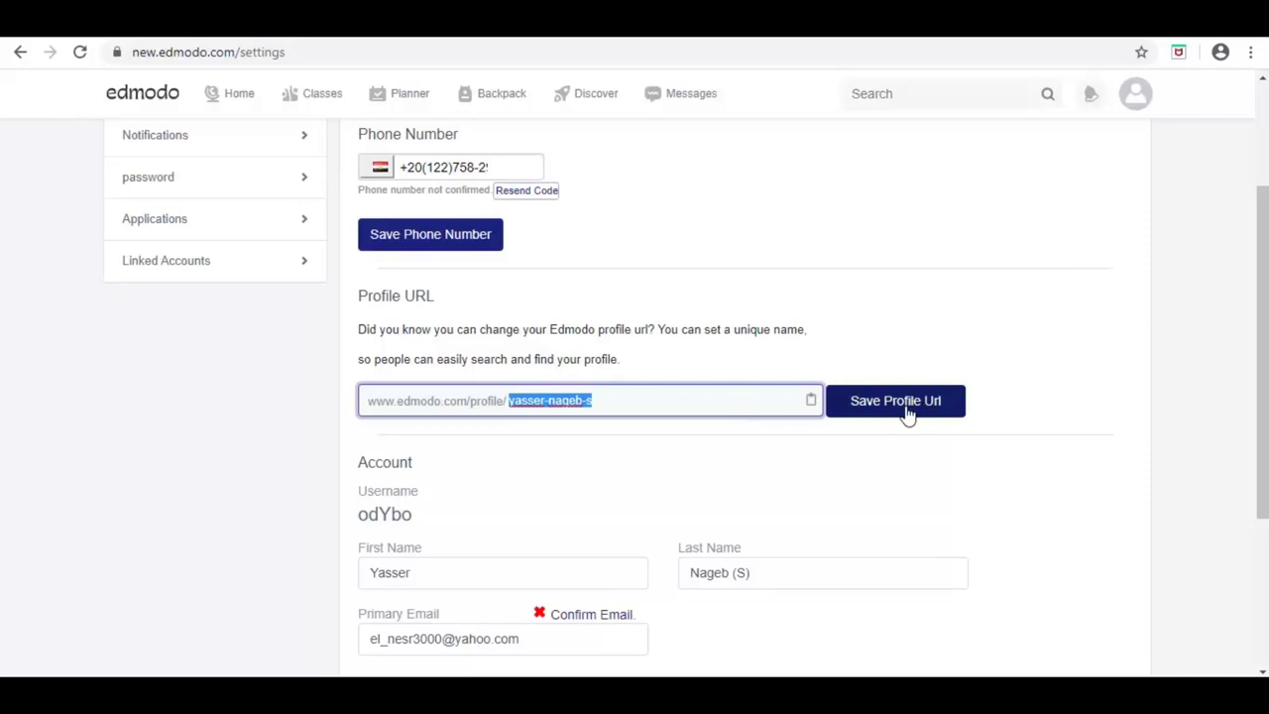
scroll(906, 415, "down", 2)
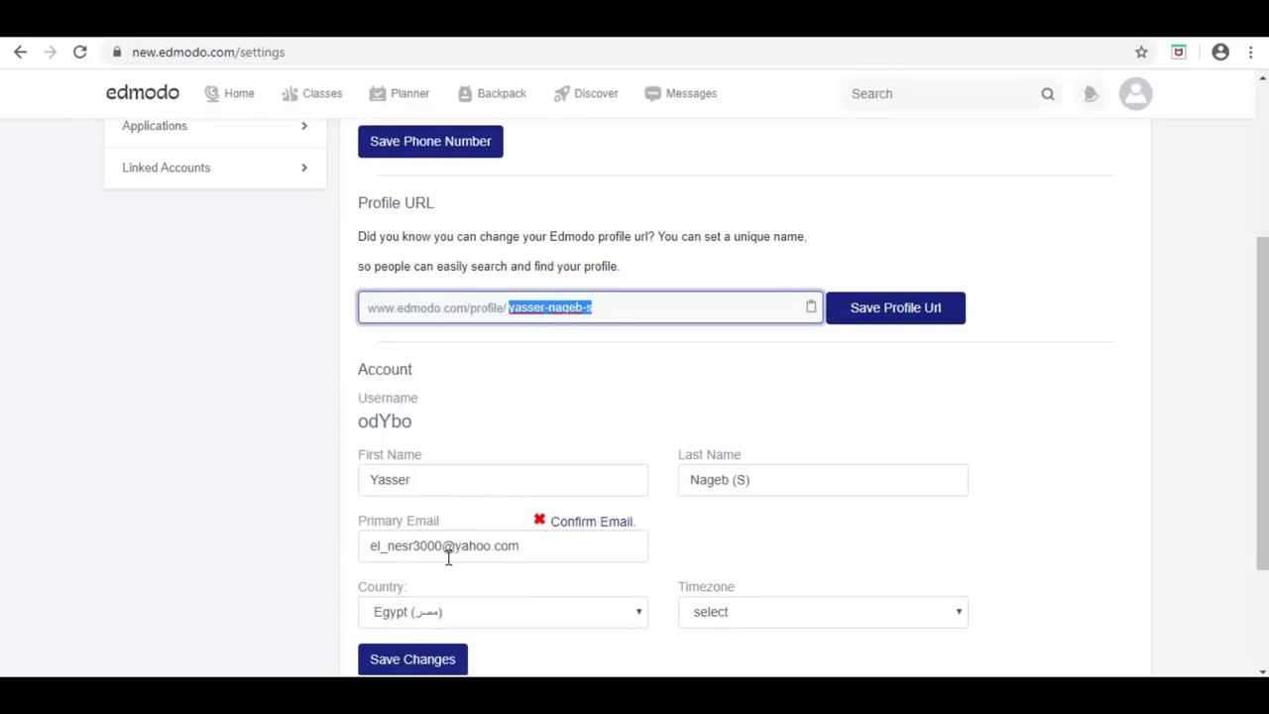
Re-send the account email confirmation message and move to the Yahoo Mail tab
left_click(600, 525)
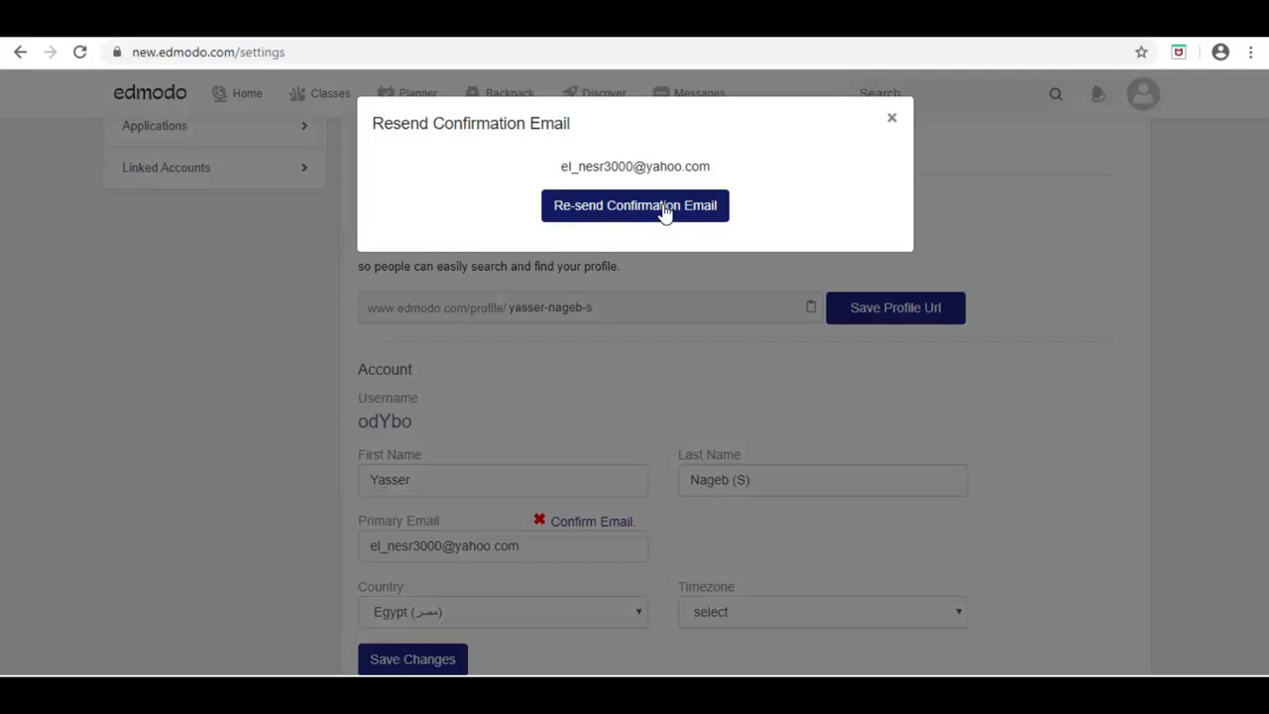
left_click(664, 210)
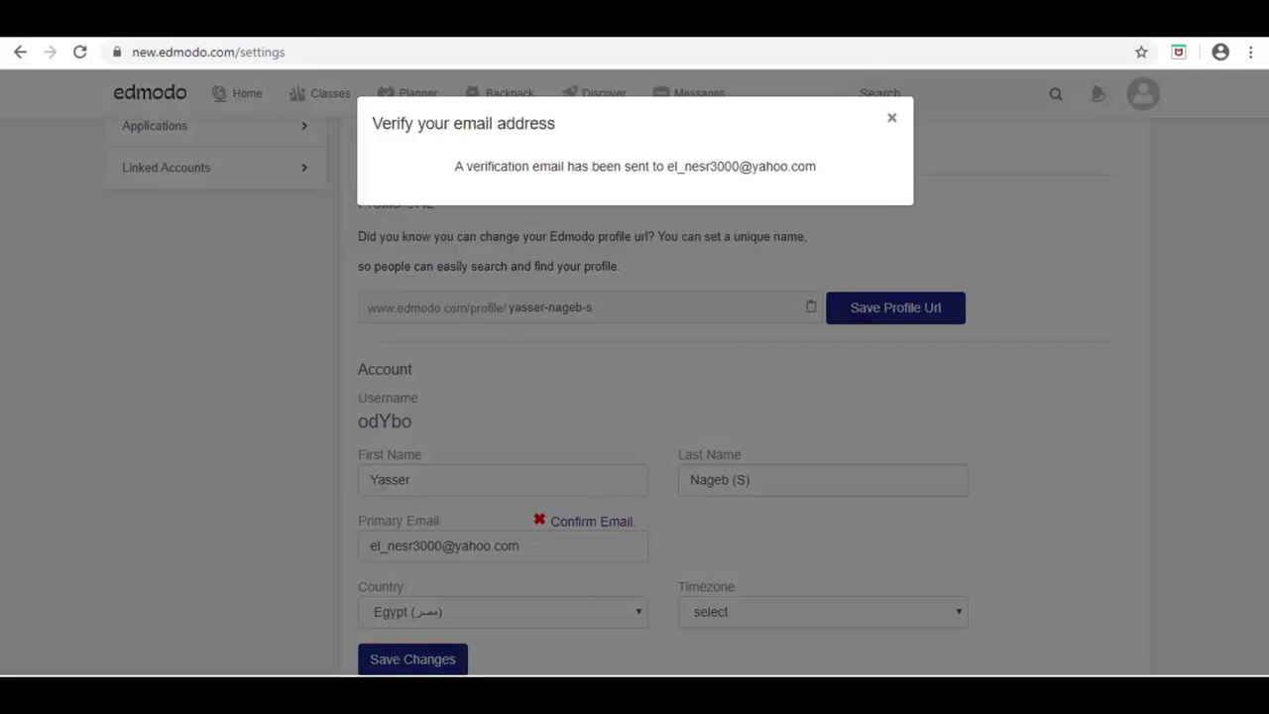
key("ctrl+Tab")
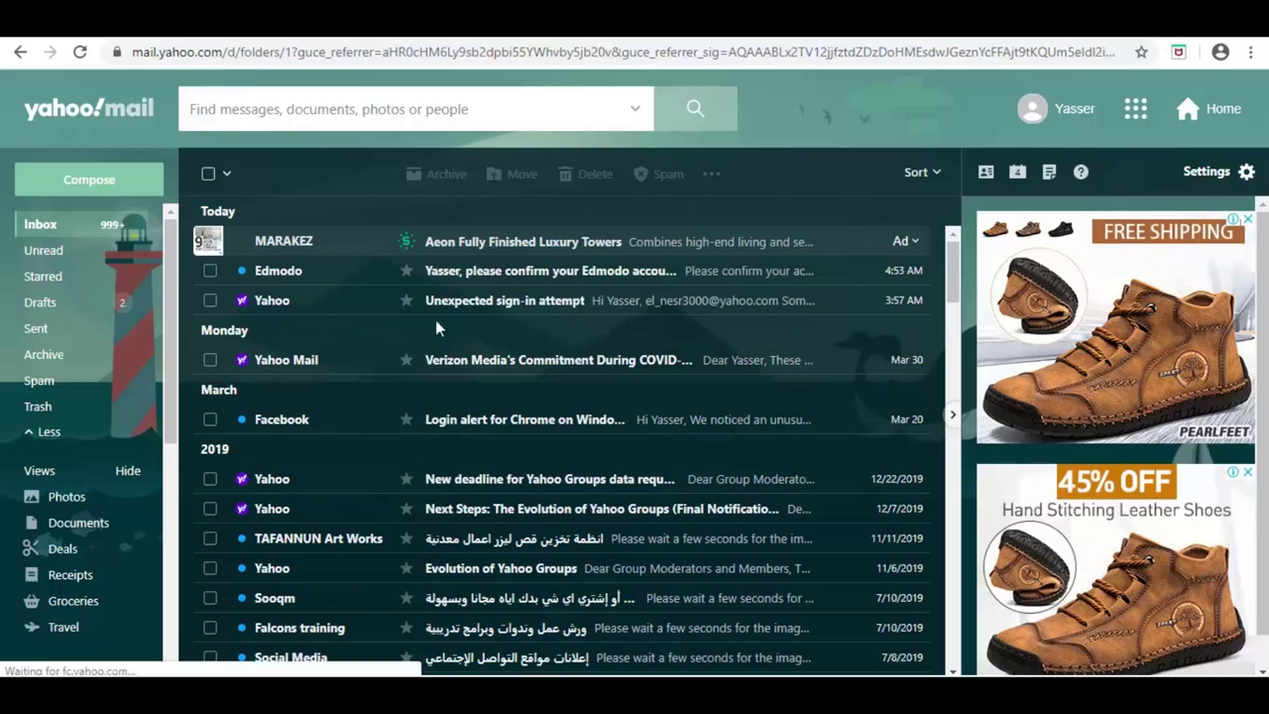
Open Edmodo's confirm-your-account email and click Confirm My Email
left_click(327, 276)
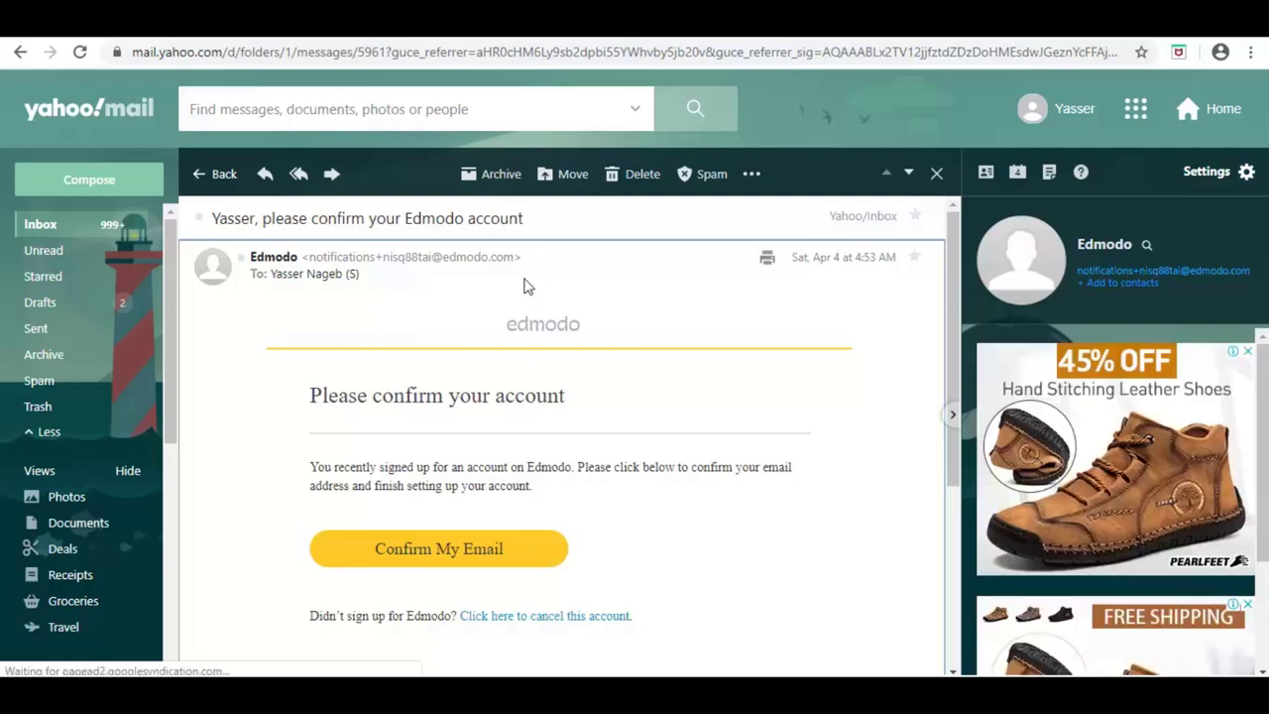
left_click(416, 565)
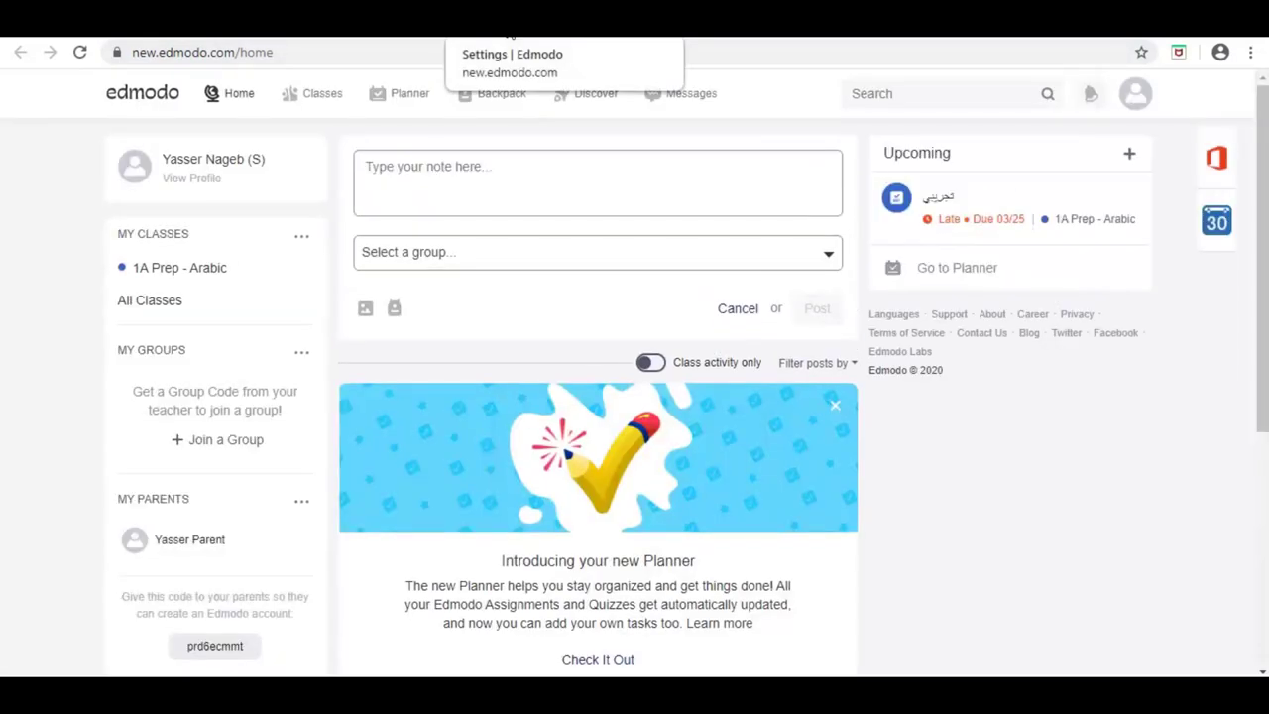
Dismiss the verification-sent notice on the Settings tab and reload the page to Account
left_click(510, 35)
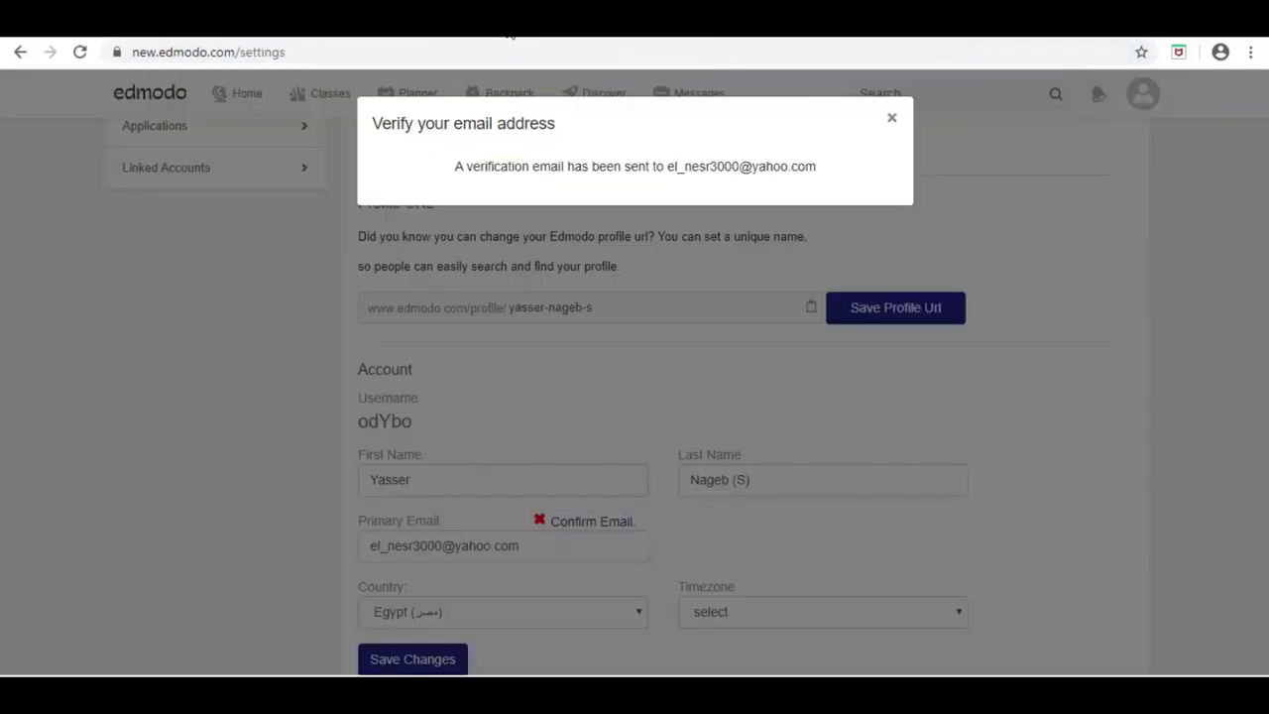
left_click(900, 120)
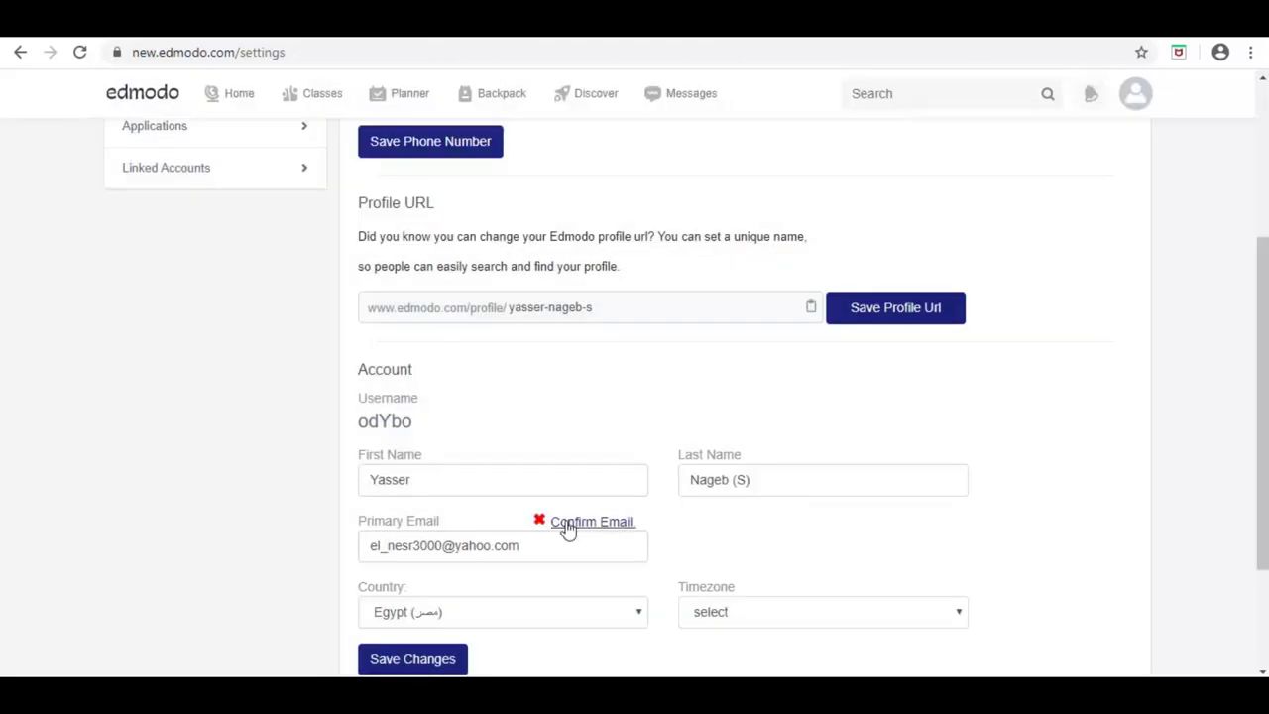
scroll(654, 428, "down", 1)
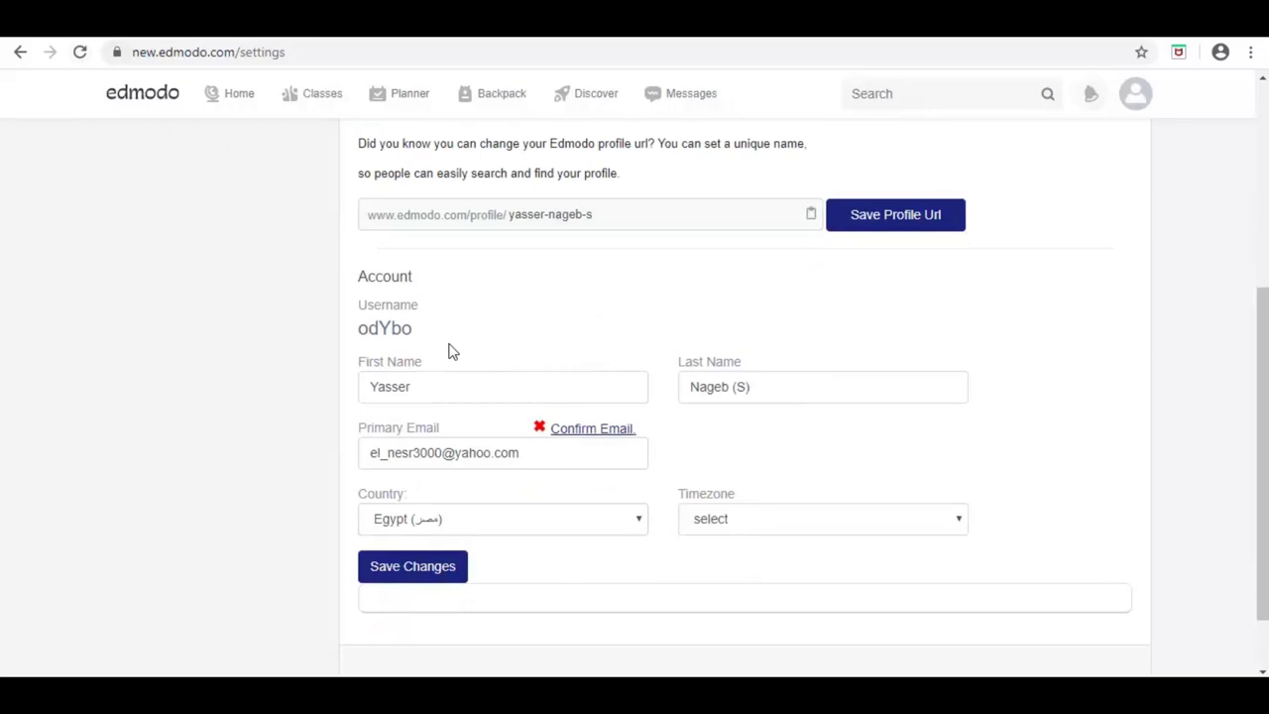
left_click(82, 53)
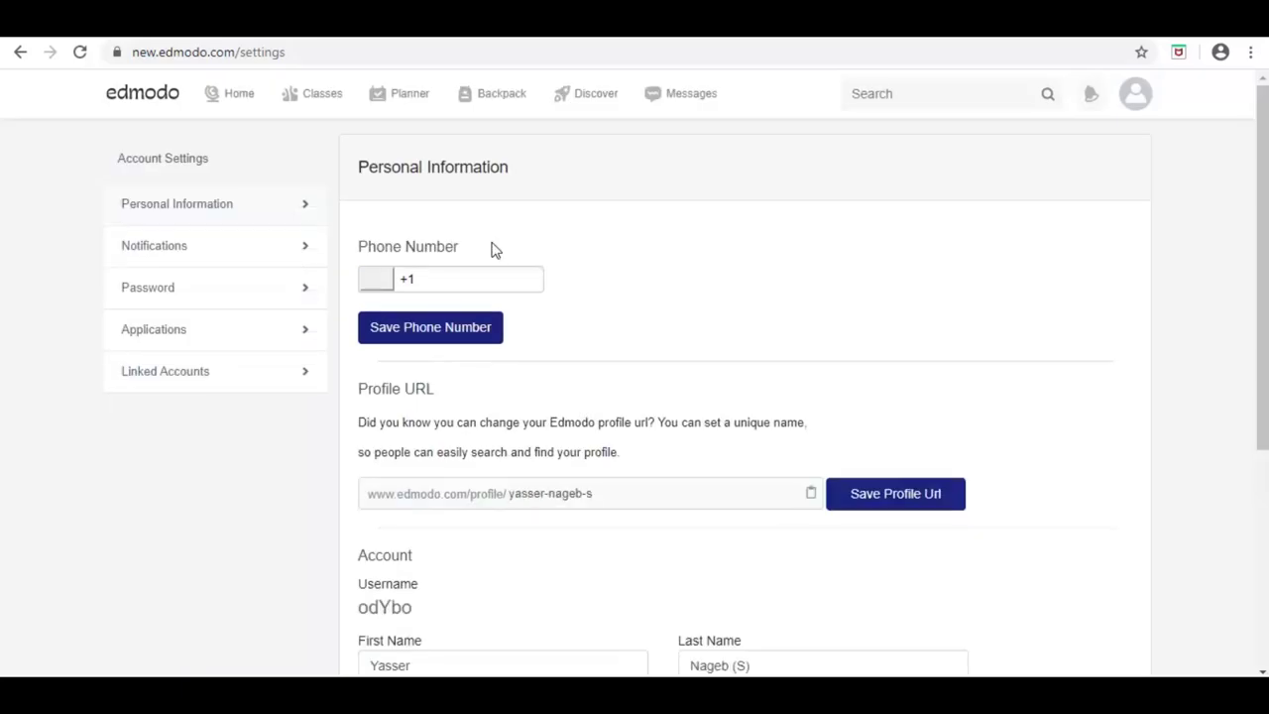
scroll(518, 354, "down", 4)
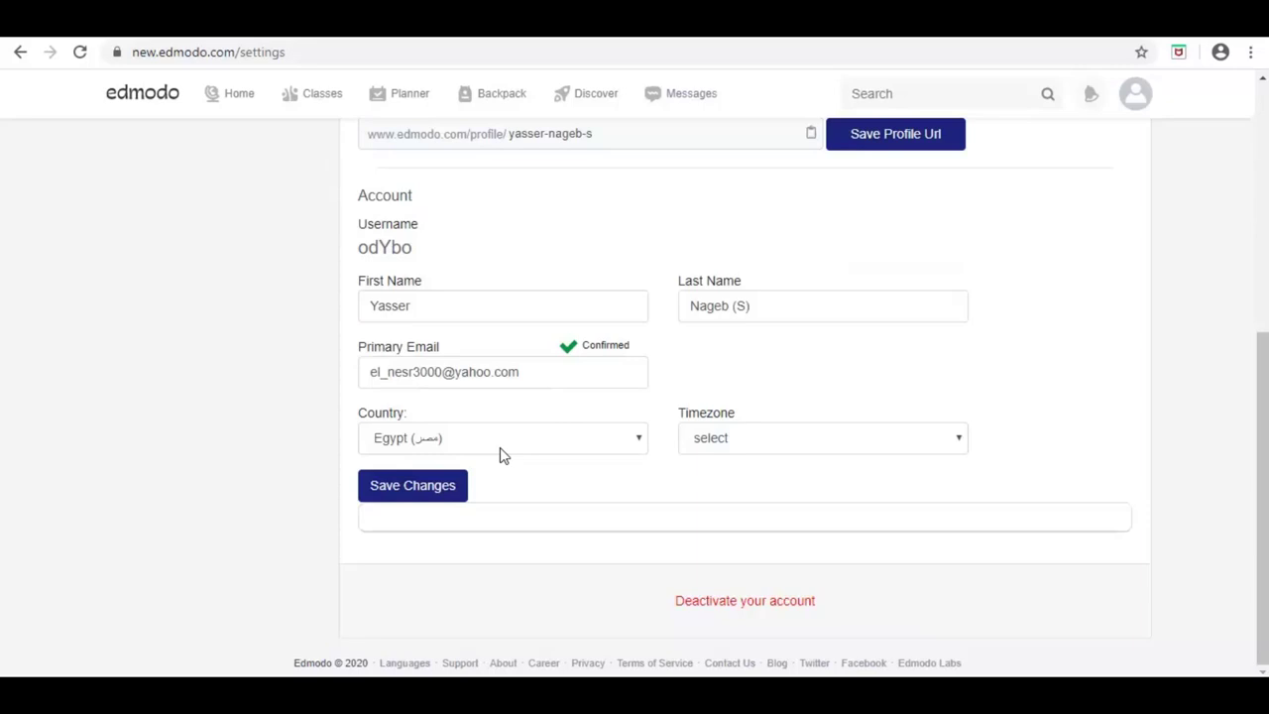
Set timezone to Eastern European Time (GMT+2:00), save changes, and focus the password field
left_click(864, 447)
scroll(885, 354, "down", 2)
scroll(885, 354, "up", 3)
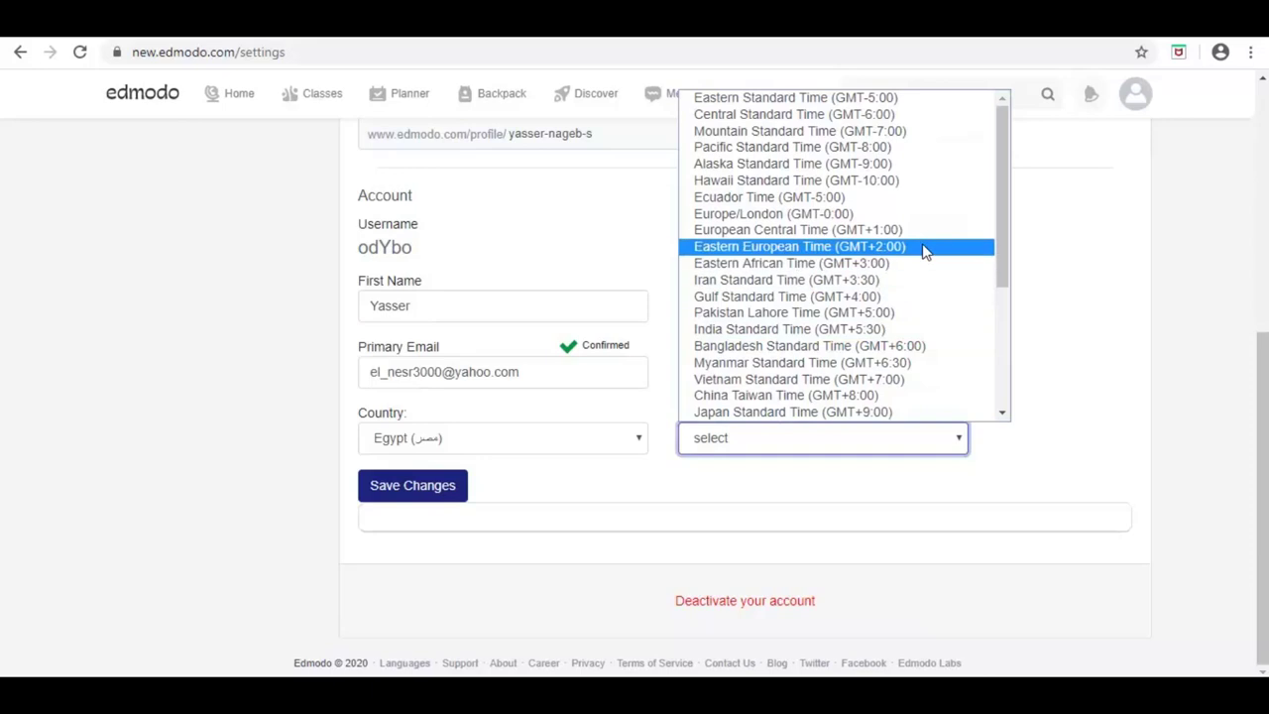
left_click(922, 247)
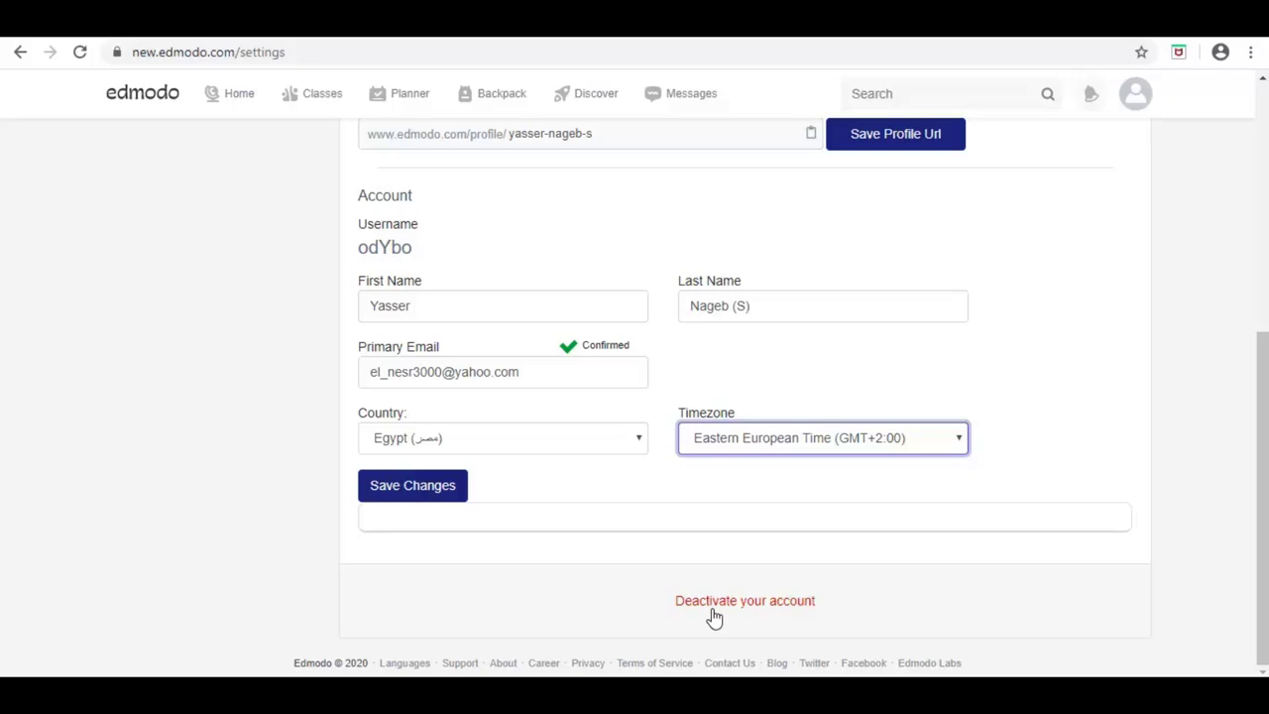
left_click(414, 488)
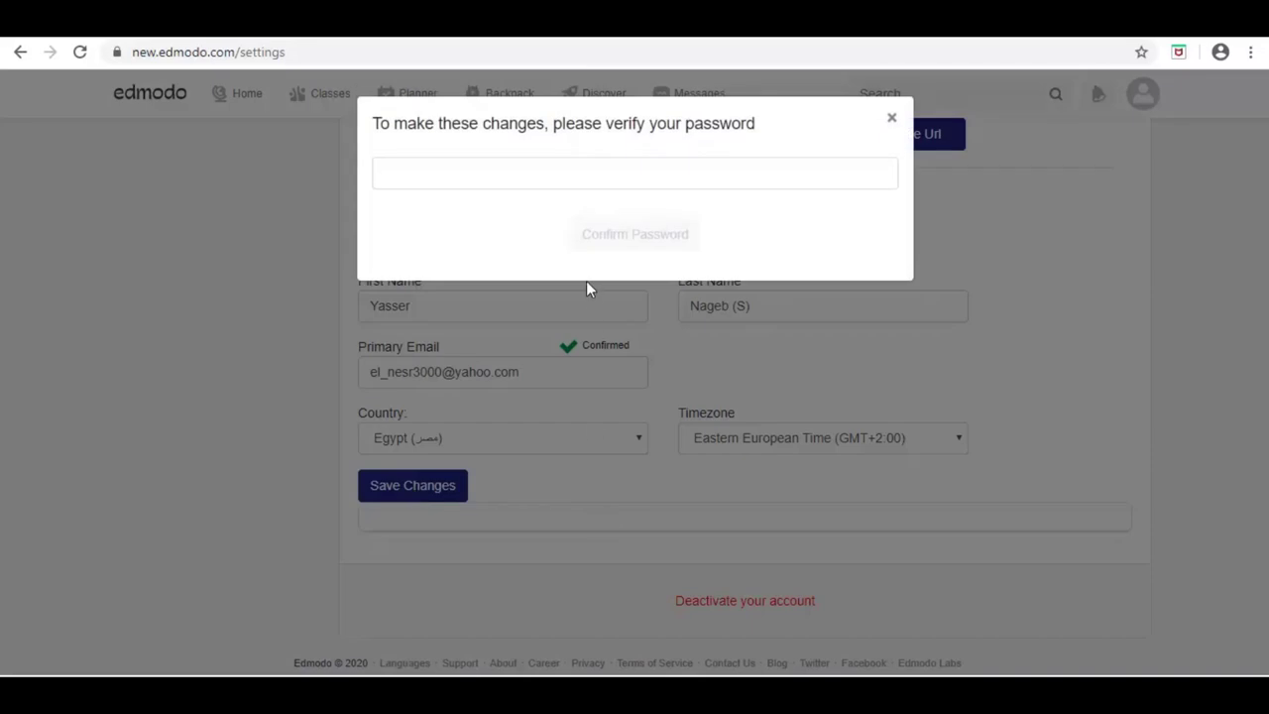
left_click(517, 168)
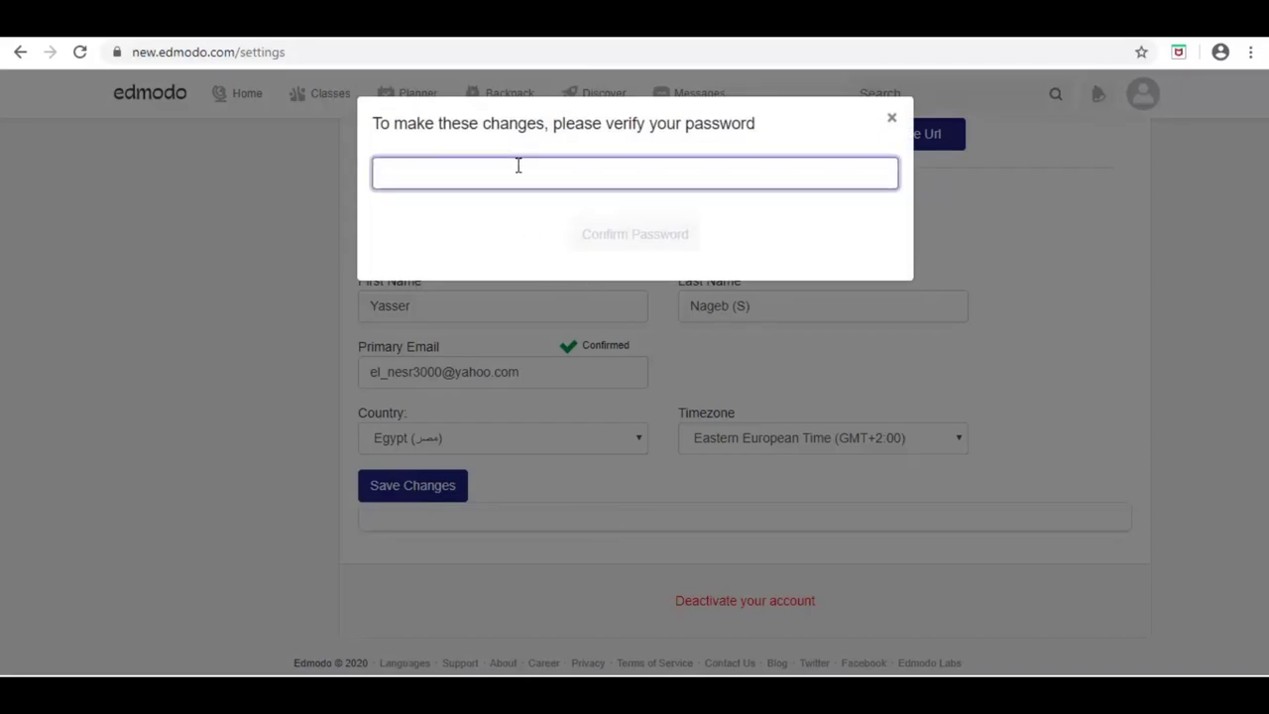